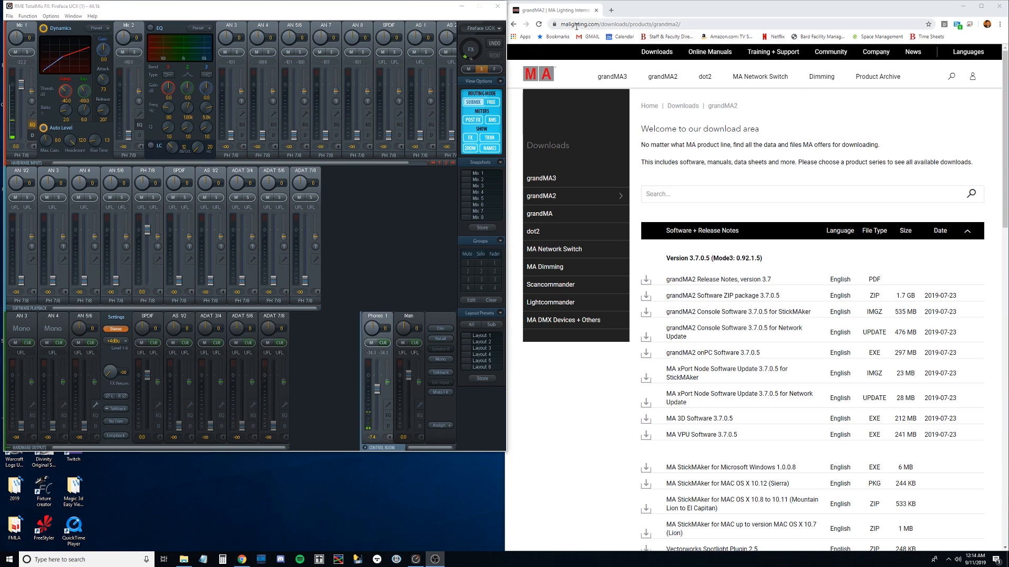
Step: Examine the grandMA2 downloads page for the onPC Software 3.7.0.5 and MA 3D Software 3.7.0.5 entries
{"action": "left_click_drag", "start_coordinate": [560, 25], "coordinate": [713, 21]}
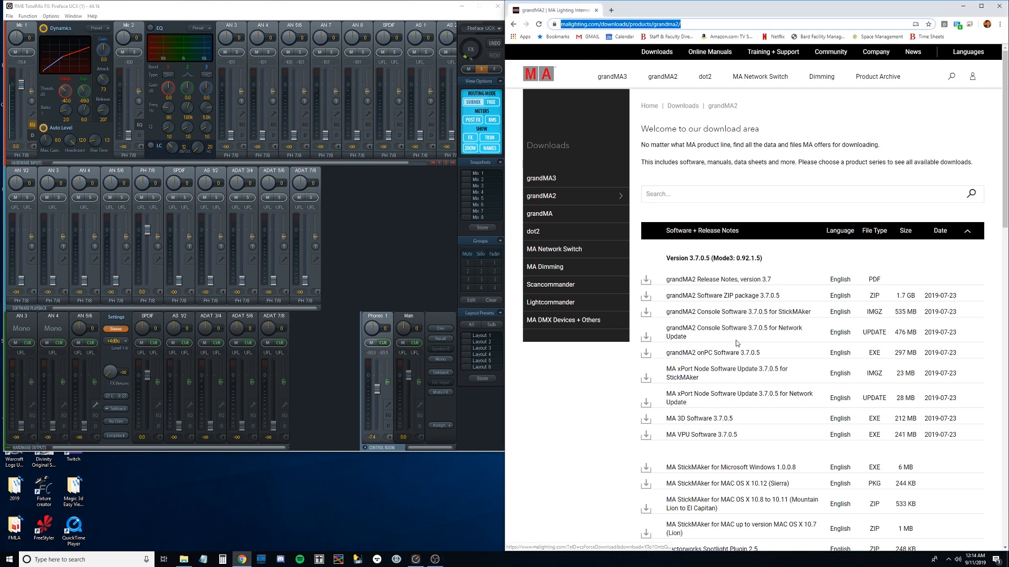
{"action": "left_click_drag", "start_coordinate": [780, 353], "coordinate": [661, 360]}
{"action": "left_click_drag", "start_coordinate": [754, 418], "coordinate": [661, 425]}
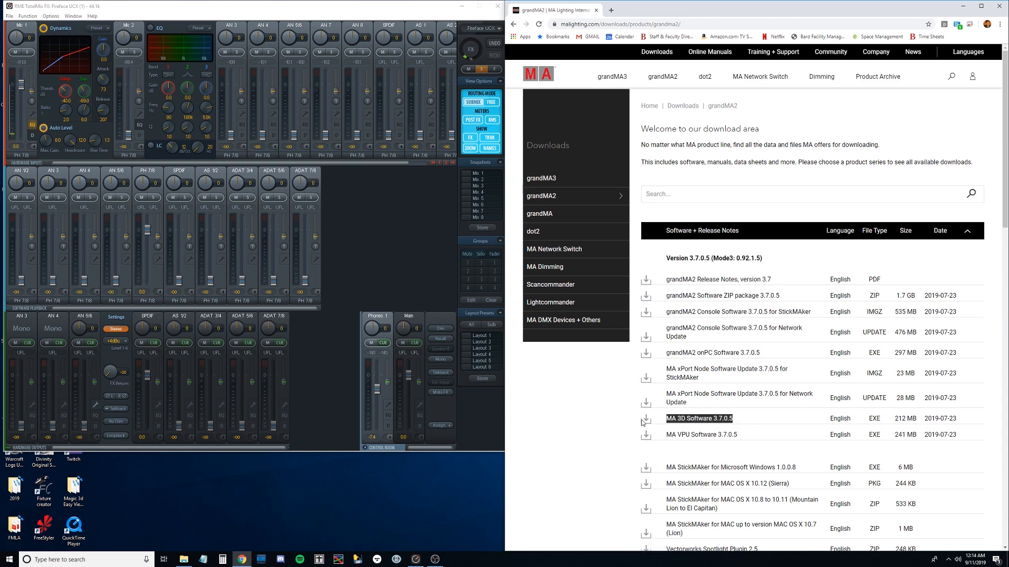
{"action": "left_click", "coordinate": [604, 417]}
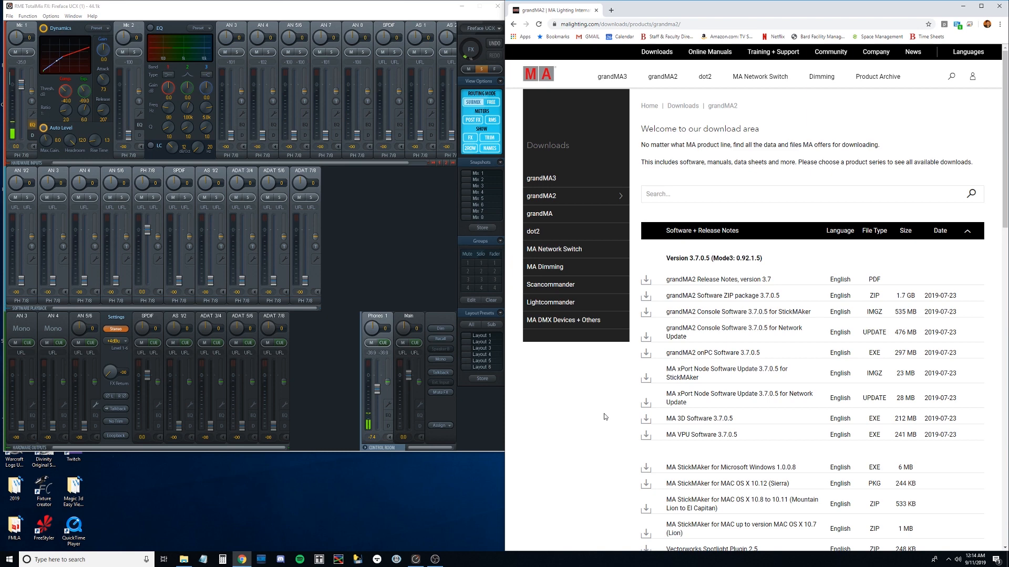
Step: Launch grandMA2 onPC 3.7.0.5
{"action": "key", "text": "super"}
{"action": "type", "text": "gran"}
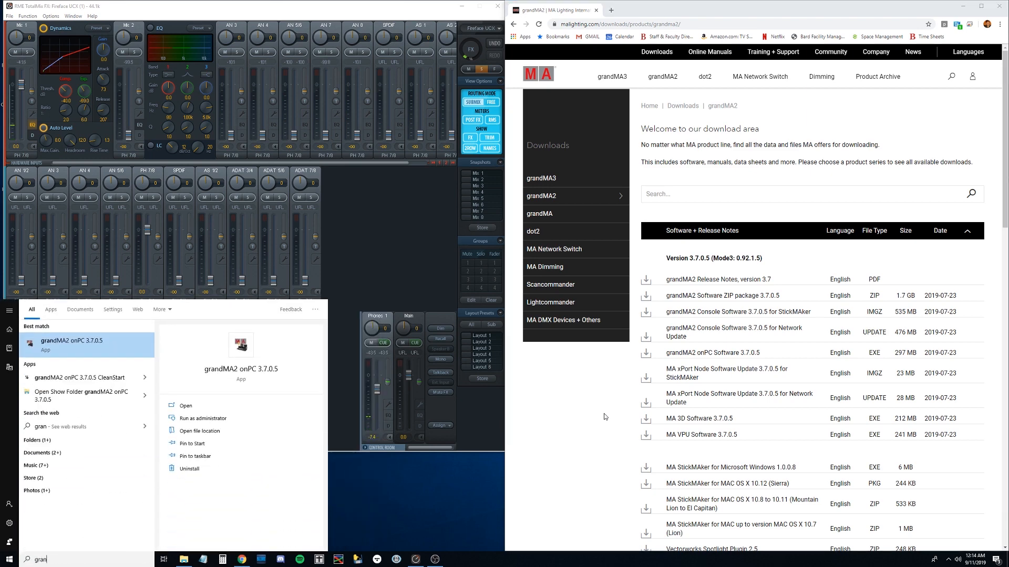
{"action": "key", "text": "Return"}
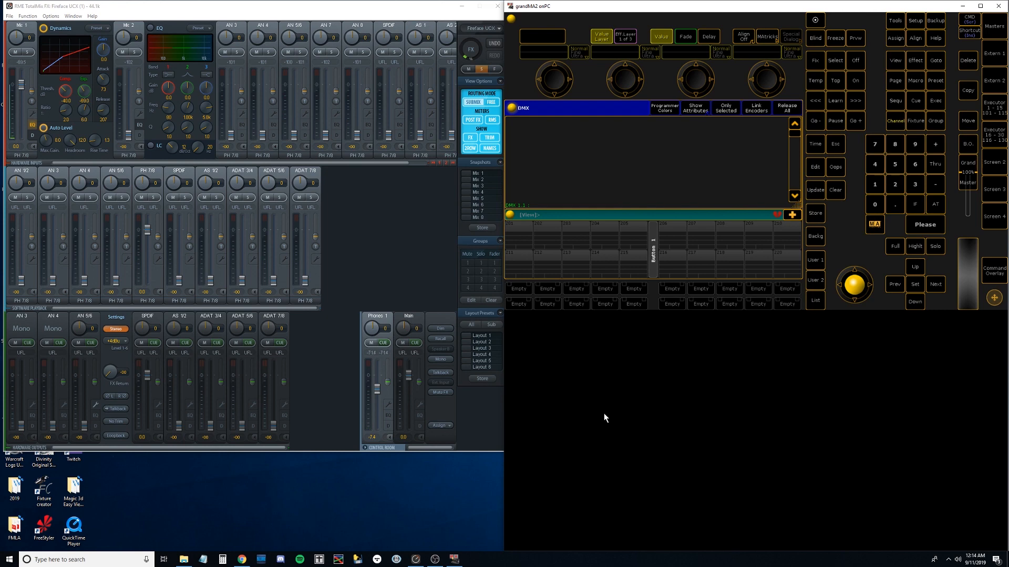
Step: Create a new show named "soundswitch test" with all of the clear options enabled
{"action": "left_click", "coordinate": [935, 21]}
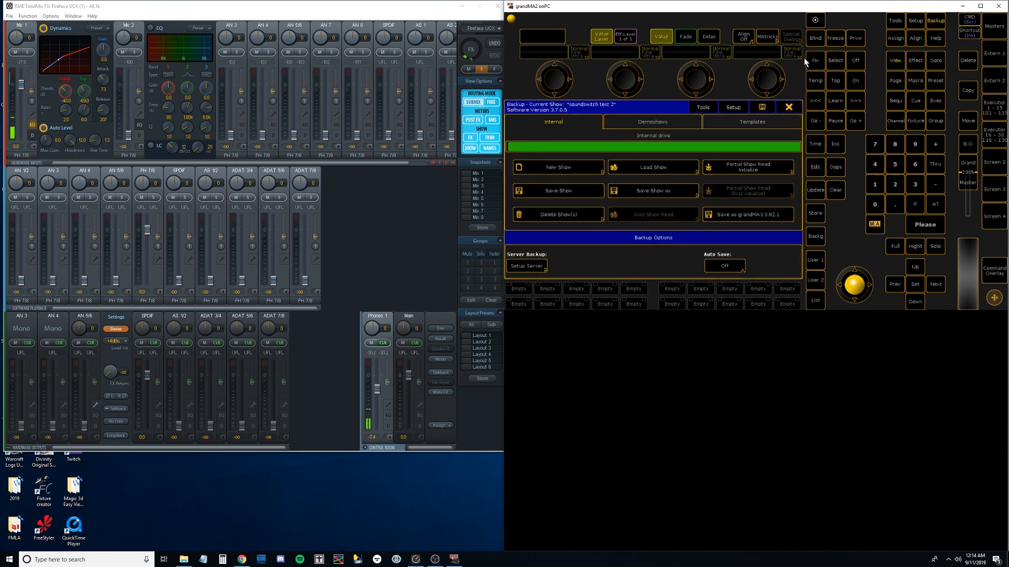
{"action": "left_click", "coordinate": [578, 167]}
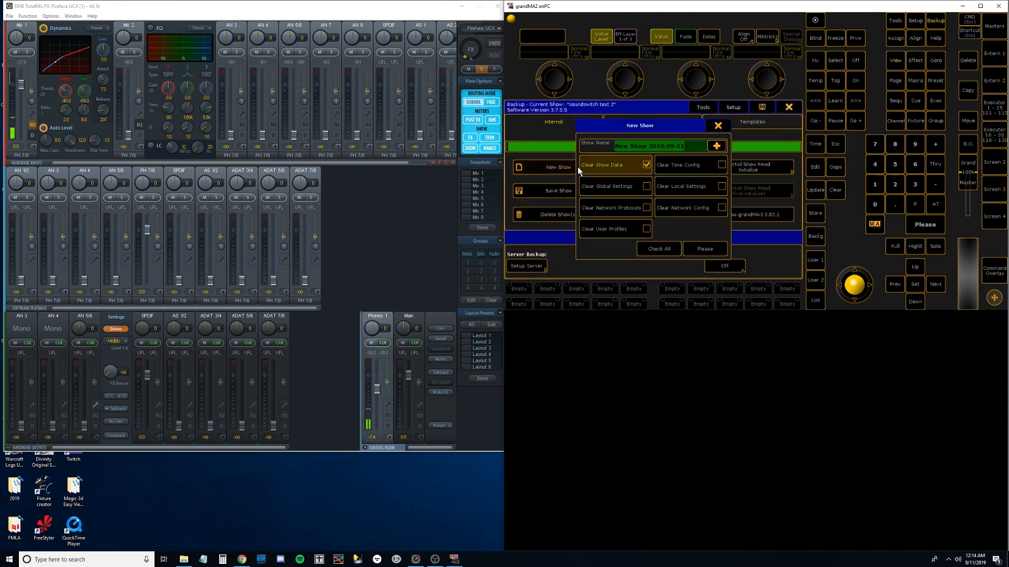
{"action": "left_click", "coordinate": [651, 248]}
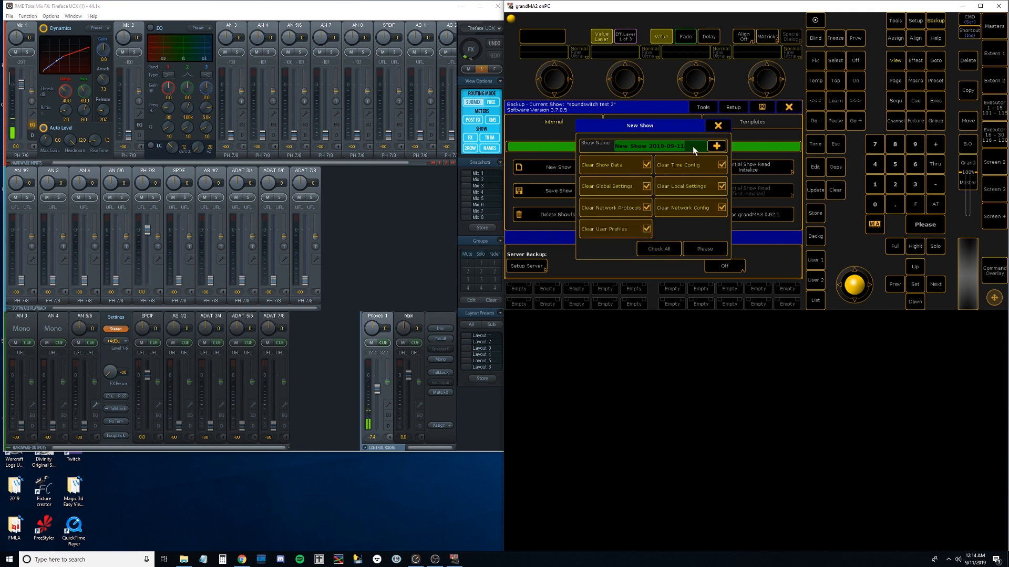
{"action": "type", "text": "Sound"}
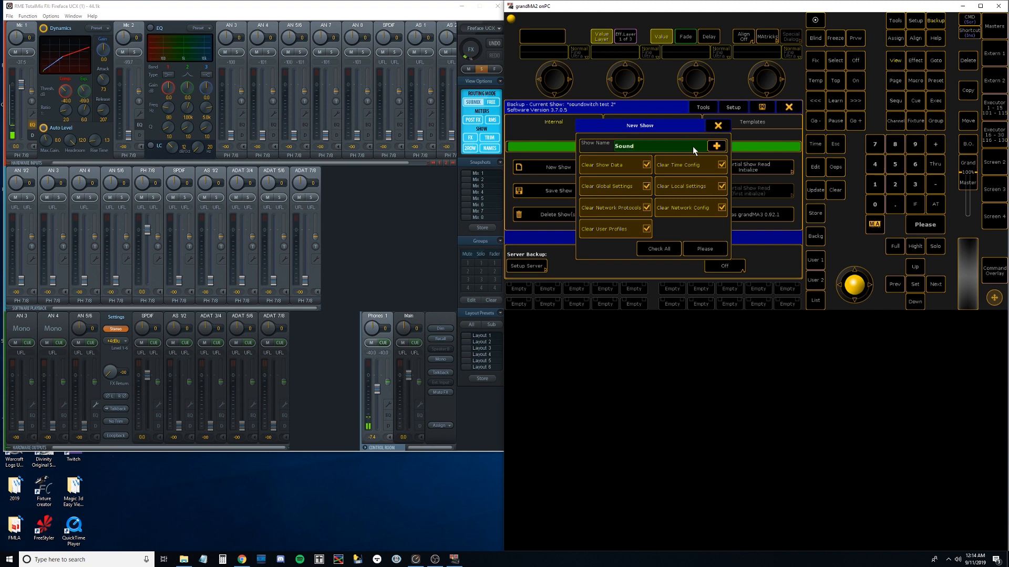
{"action": "type", "text": "Switch Test"}
{"action": "left_click", "coordinate": [701, 247]}
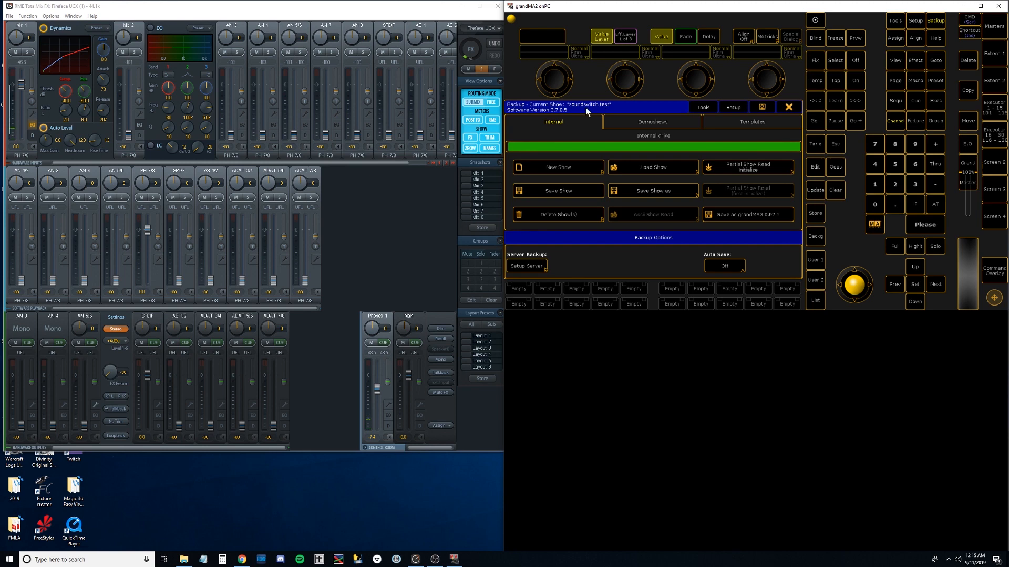
Step: Create an MA network session with ID 1, keeping the session name SoundSwitch Session
{"action": "left_click", "coordinate": [915, 20]}
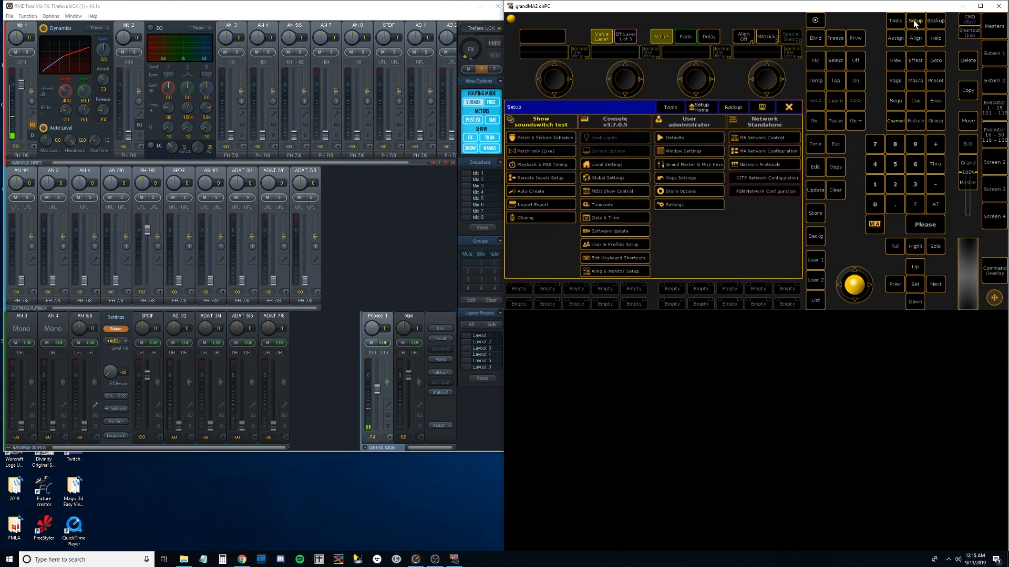
{"action": "left_click", "coordinate": [765, 139]}
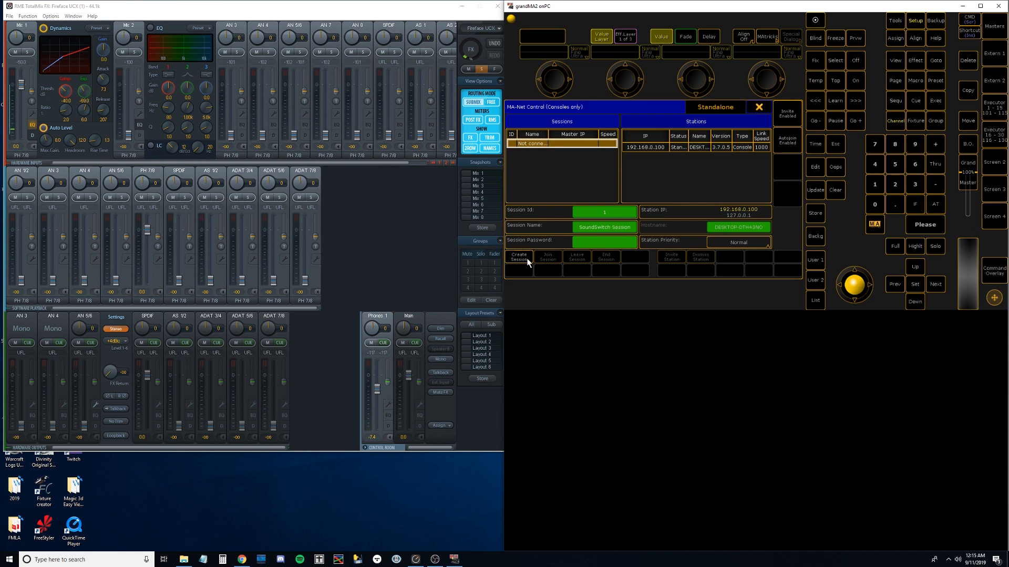
{"action": "left_click", "coordinate": [619, 226]}
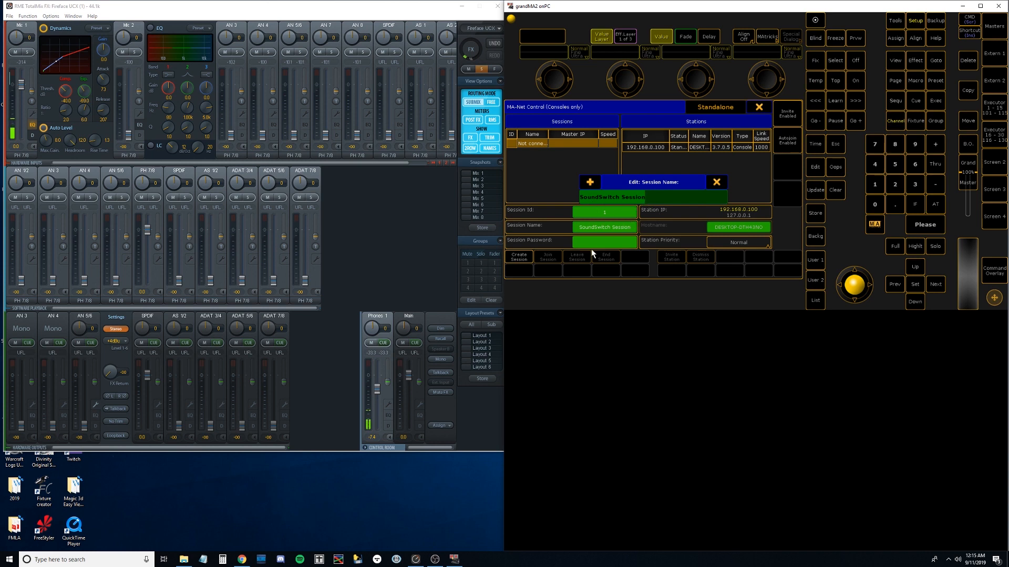
{"action": "left_click", "coordinate": [714, 183]}
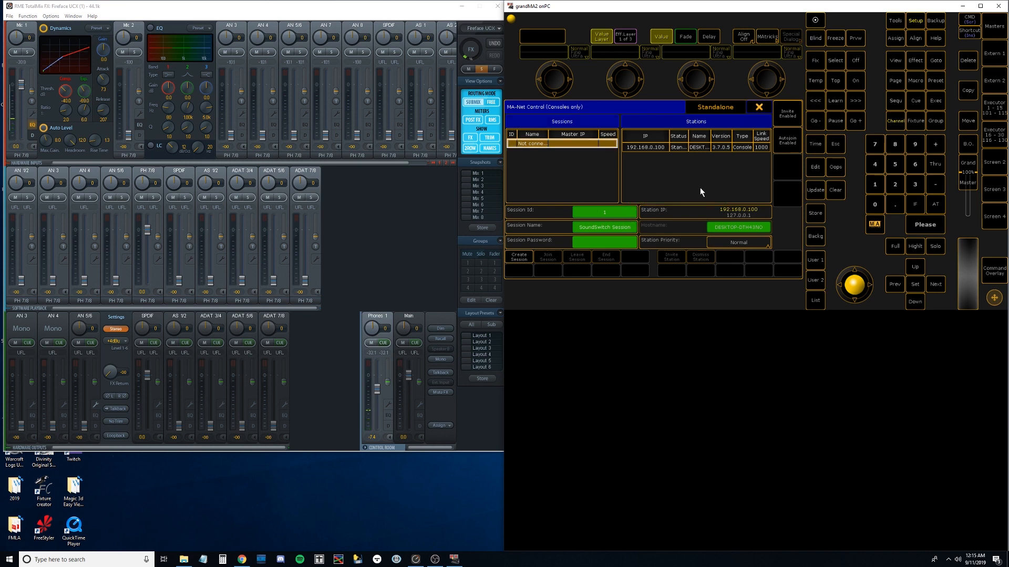
{"action": "left_click", "coordinate": [525, 255]}
{"action": "left_click", "coordinate": [542, 153]}
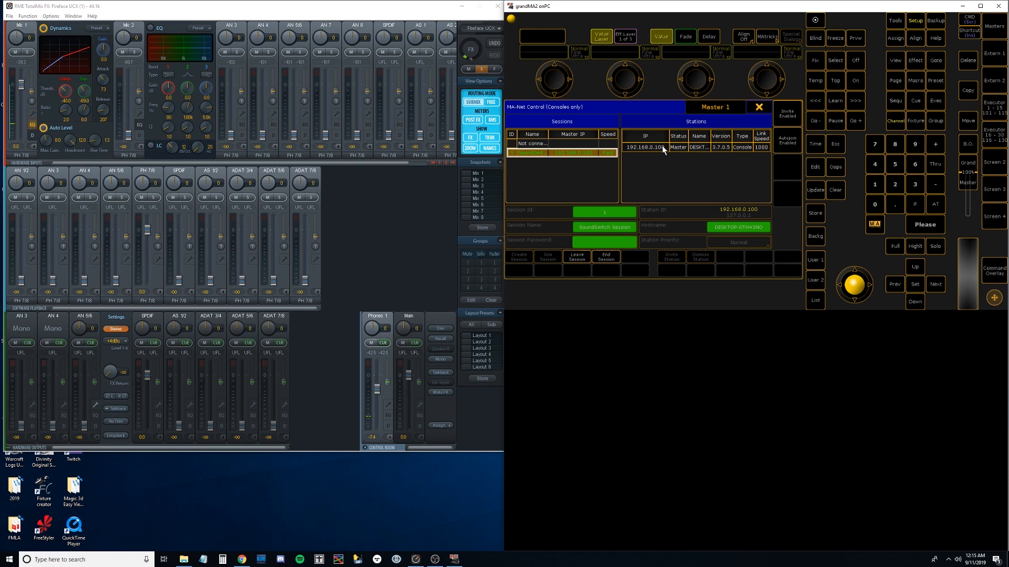
{"action": "left_click", "coordinate": [758, 107]}
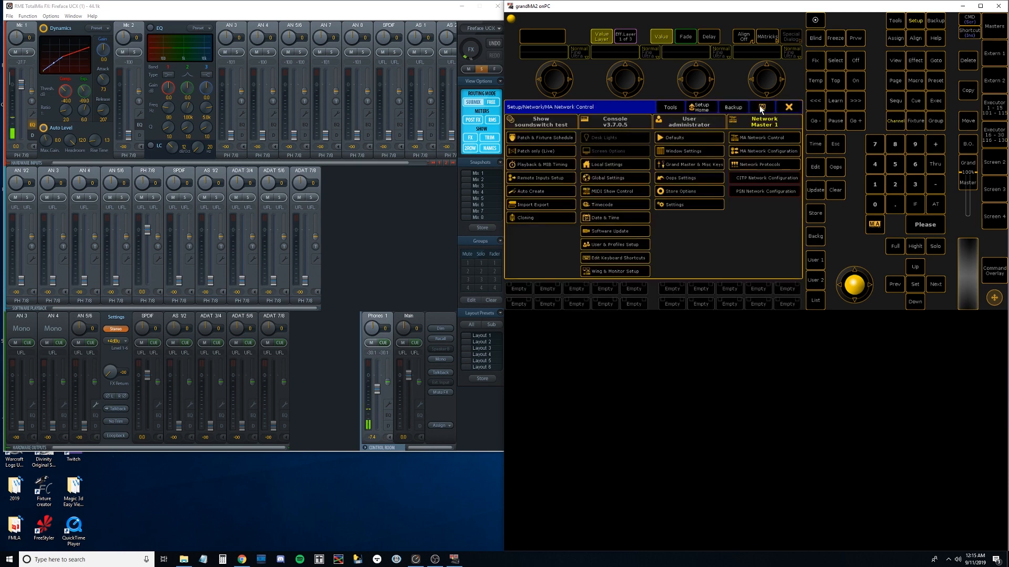
Step: Open the list of 3D stations in the MA Network Configuration
{"action": "left_click", "coordinate": [757, 150]}
{"action": "left_click", "coordinate": [625, 122]}
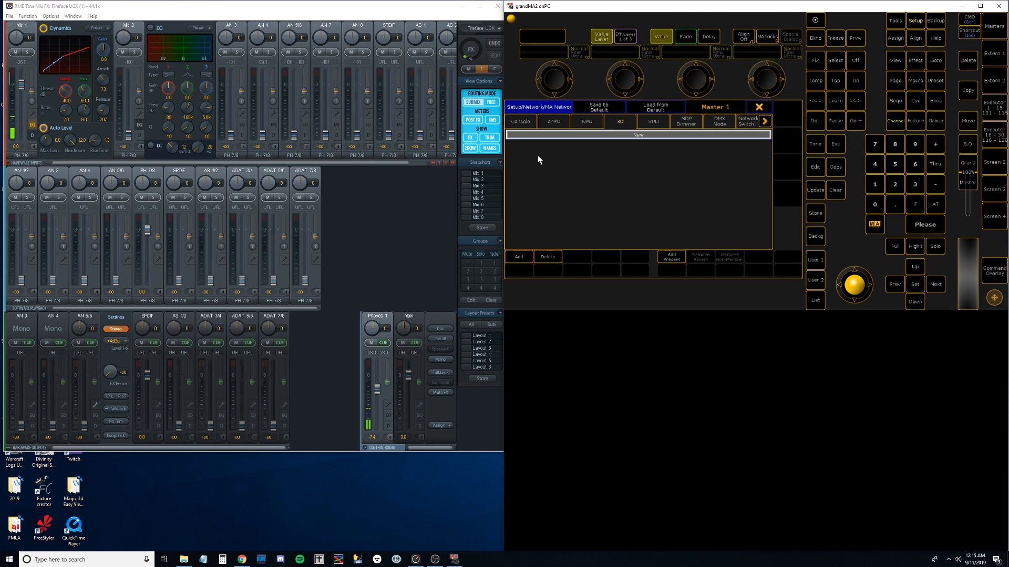
Step: Launch MA 3D v3.7.0.5 and widen the Name column of its sessions list to show the full session name
{"action": "key", "text": "super"}
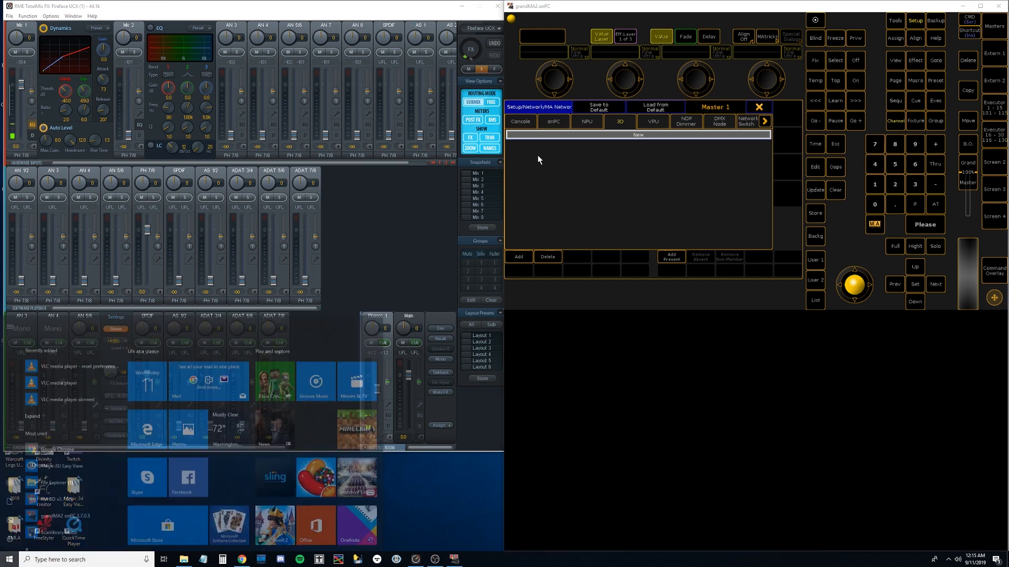
{"action": "type", "text": "ma3d"}
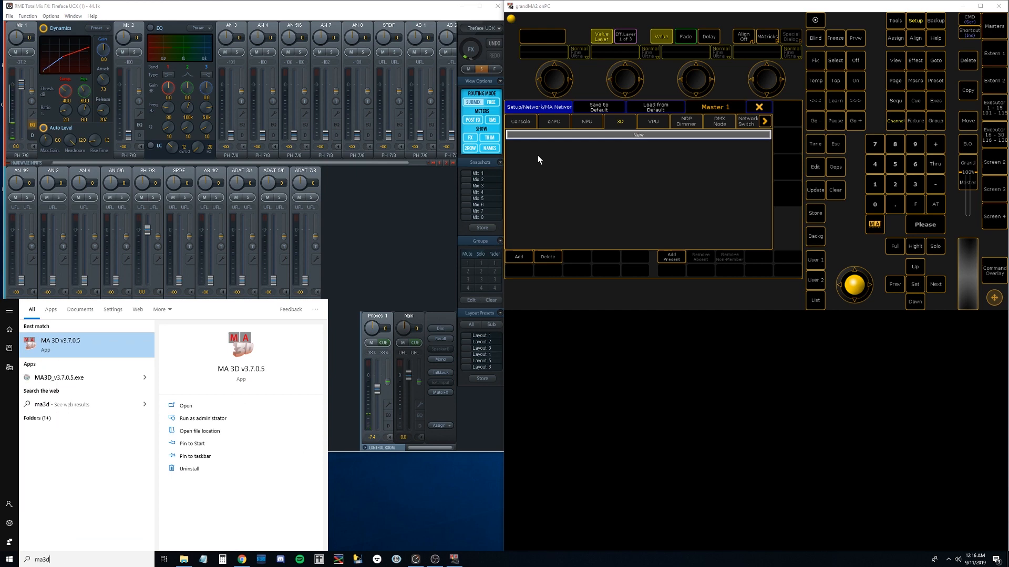
{"action": "key", "text": "Return"}
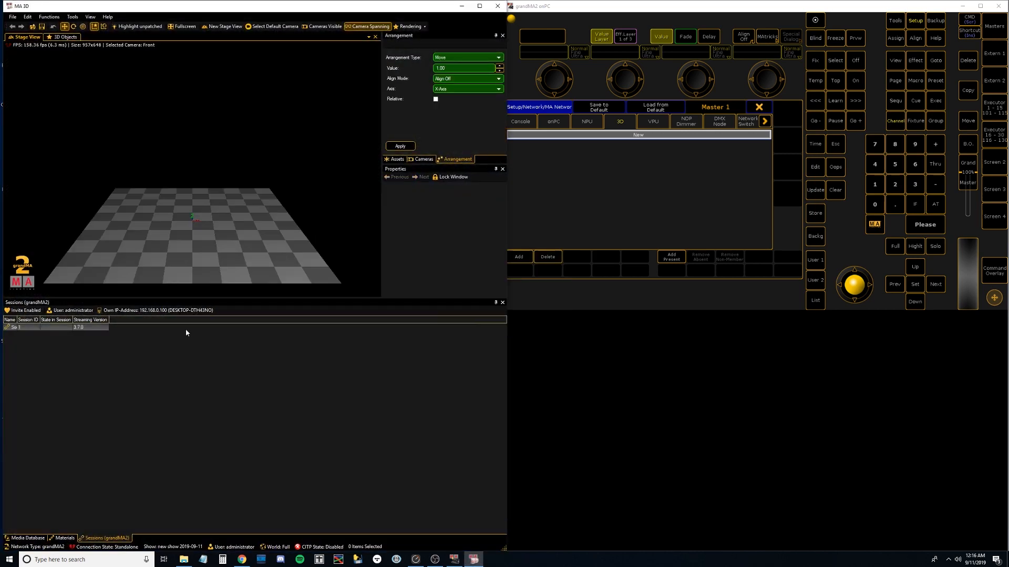
{"action": "left_click_drag", "start_coordinate": [12, 325], "coordinate": [98, 319]}
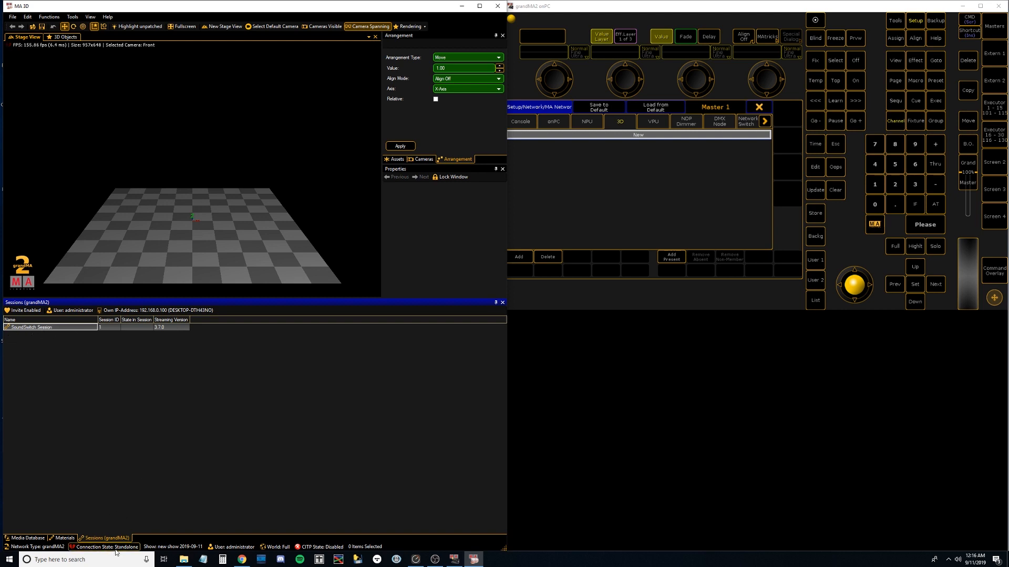
Step: In grandMA2 onPC, add the present MA 3D station as a session member with the administrator user
{"action": "left_click", "coordinate": [608, 207]}
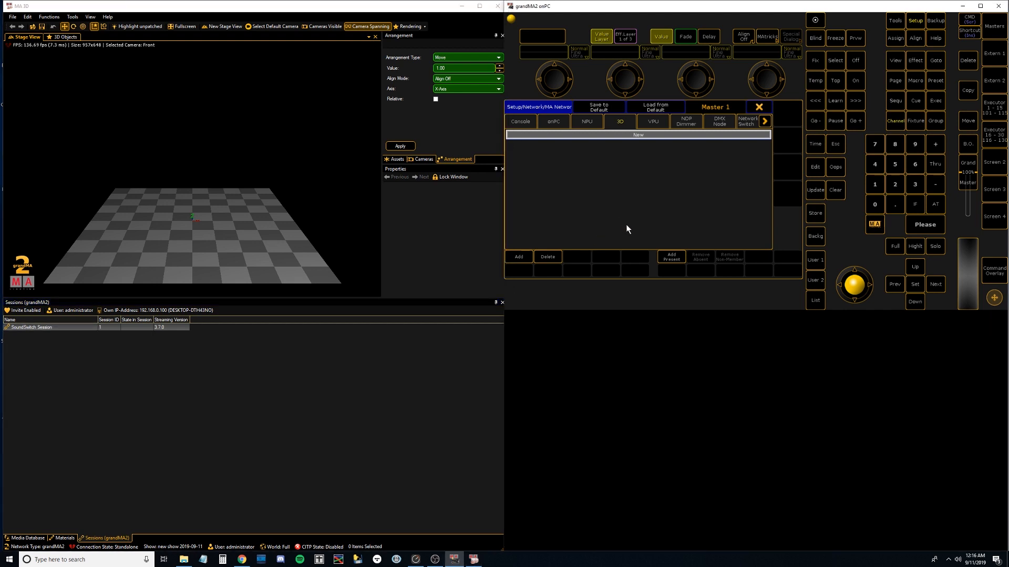
{"action": "left_click", "coordinate": [671, 257]}
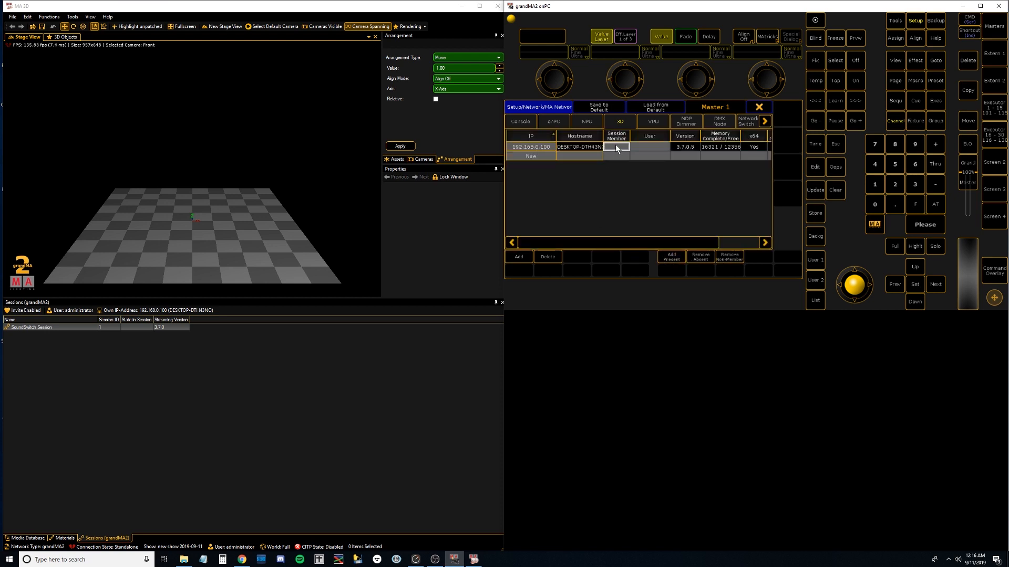
{"action": "left_click", "coordinate": [650, 147]}
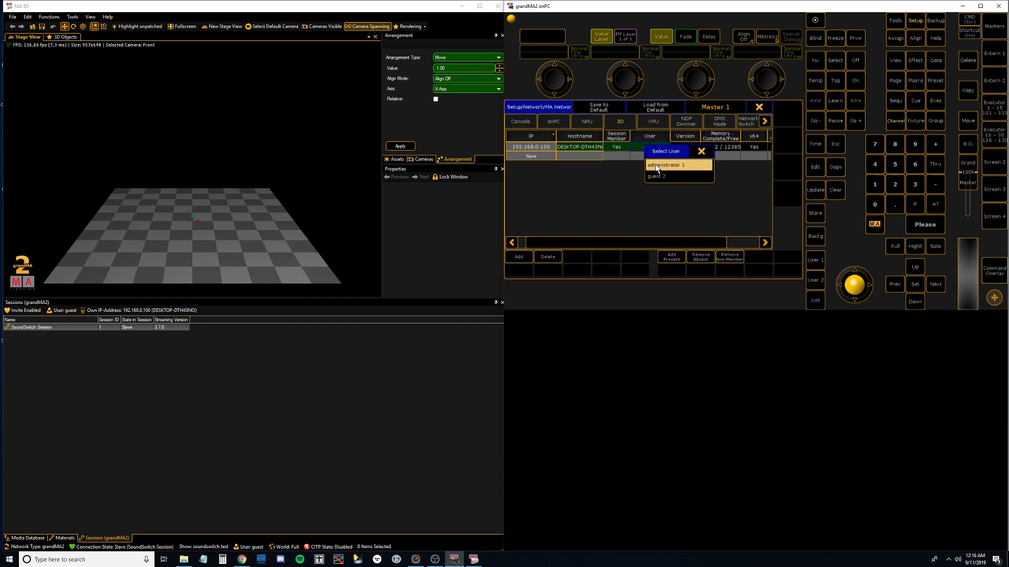
{"action": "left_click", "coordinate": [655, 166]}
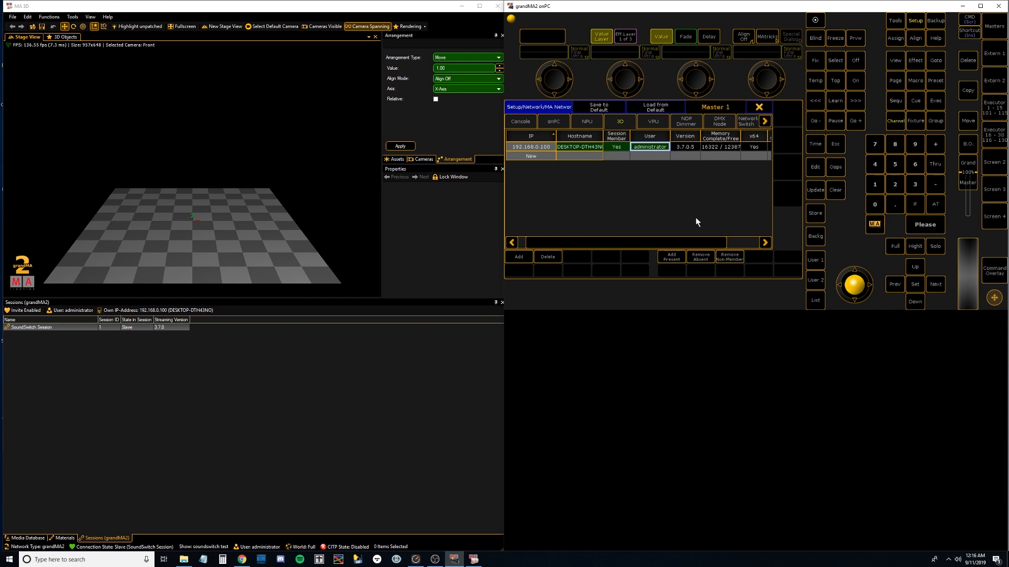
{"action": "left_click", "coordinate": [759, 106]}
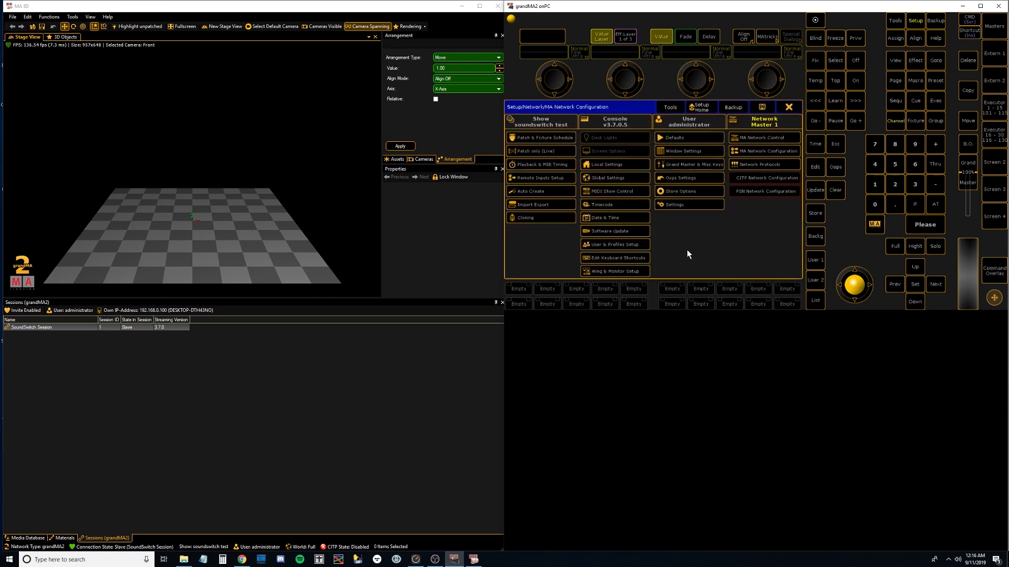
Step: Create a fixture layer named "Lights" in the Patch & Fixture Schedule
{"action": "left_click", "coordinate": [547, 138]}
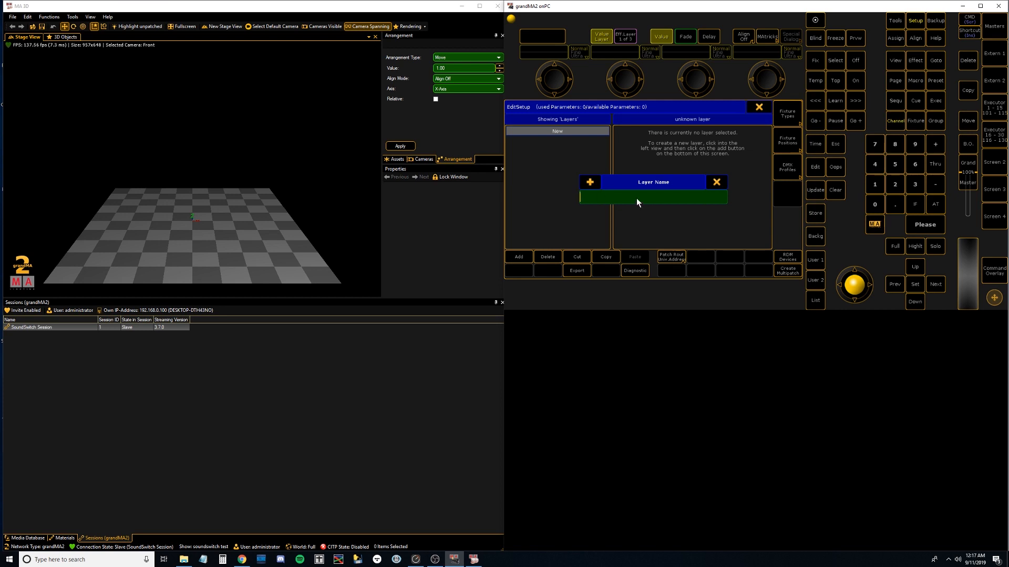
{"action": "type", "text": "Layer"}
{"action": "key", "text": "Return"}
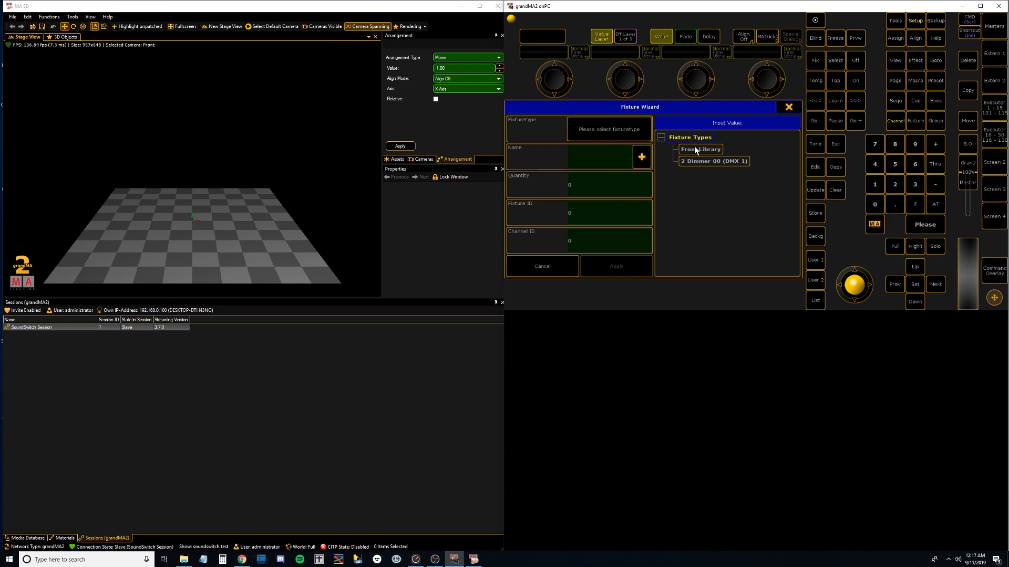
Step: Filter the fixture library by manufacturer "CLay" and fixture "Sharpy"
{"action": "left_click", "coordinate": [709, 148]}
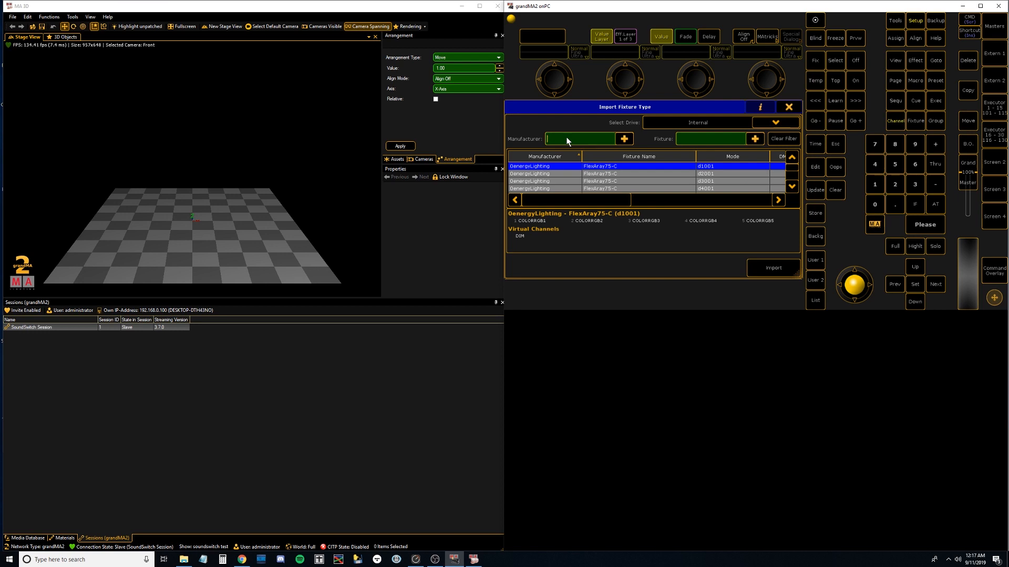
{"action": "type", "text": "clay"}
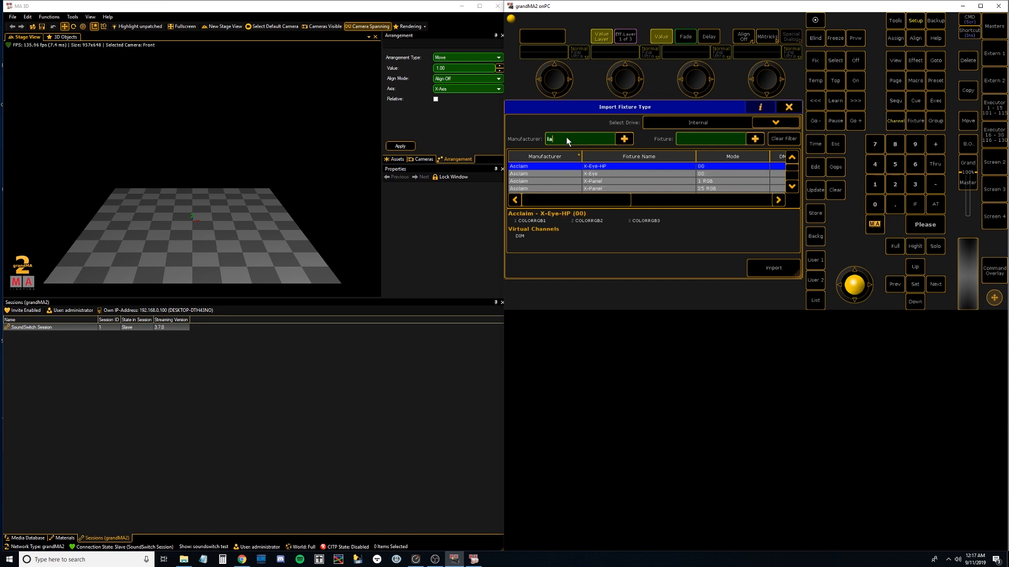
{"action": "key", "text": "BackSpace"}
{"action": "key", "text": "BackSpace"}
{"action": "key", "text": "BackSpace"}
{"action": "key", "text": "BackSpace"}
{"action": "type", "text": "CLay"}
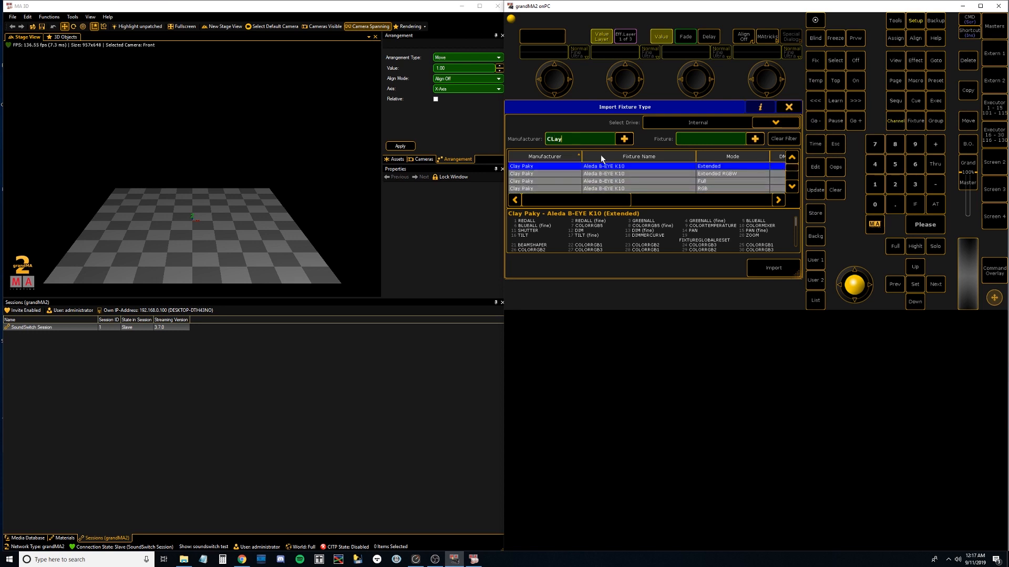
{"action": "type", "text": "Sharpy"}
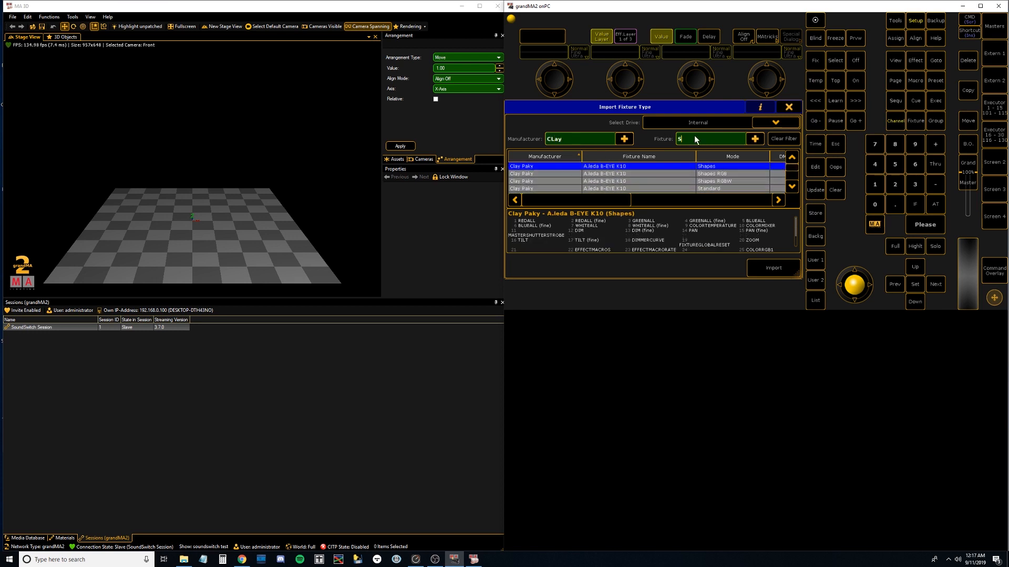
Step: Import the Clay Paky Sharpy fixture type in Vector Lamp off mode
{"action": "left_click", "coordinate": [791, 187]}
{"action": "left_click", "coordinate": [713, 180]}
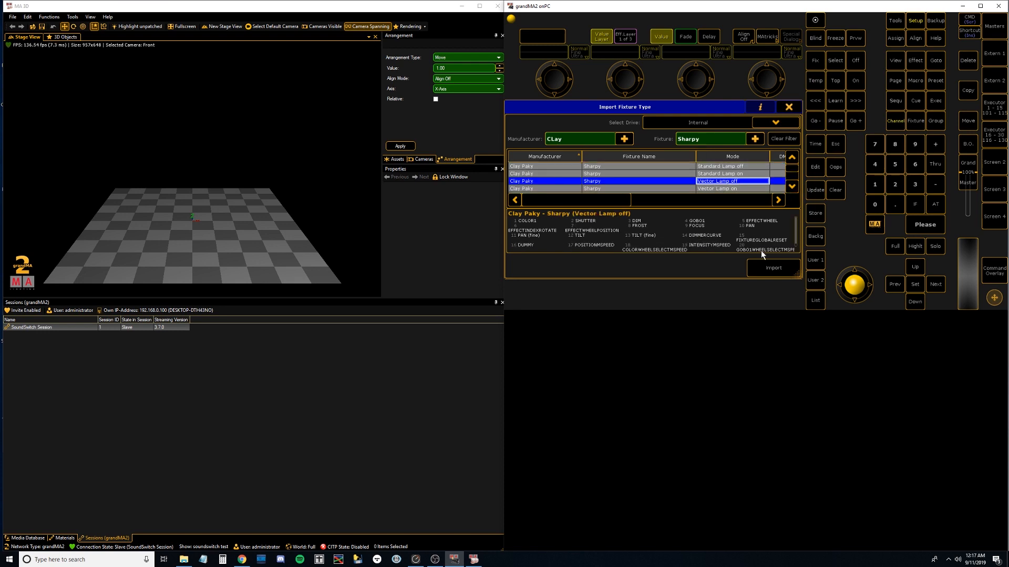
{"action": "left_click", "coordinate": [775, 270]}
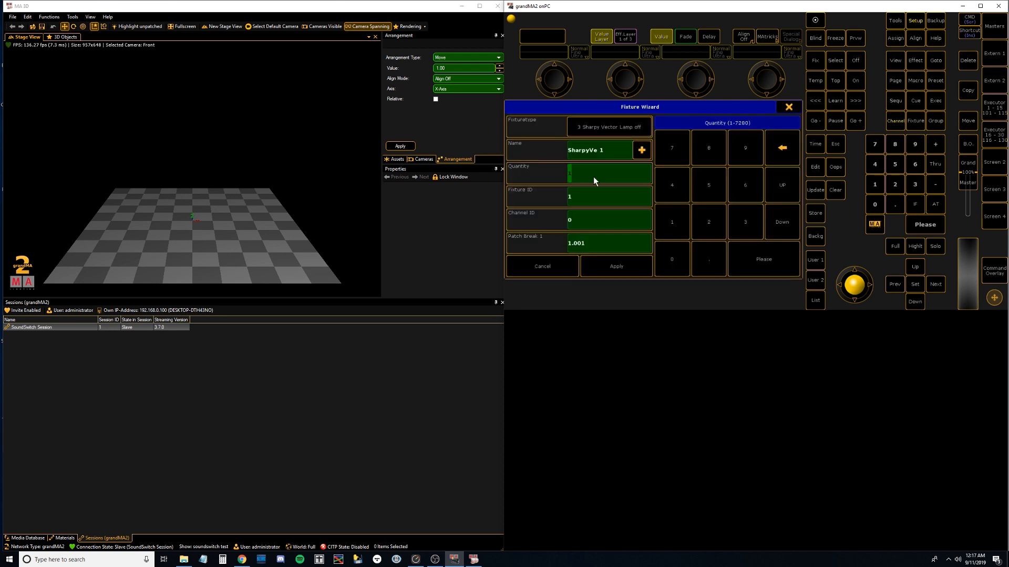
Step: Add 20 Sharpy fixtures to the Lights layer, starting at fixture ID 1 and patch address 1.001
{"action": "left_click", "coordinate": [618, 265]}
{"action": "left_click", "coordinate": [619, 265]}
{"action": "scroll", "coordinate": [698, 200], "scroll_direction": "down", "scroll_amount": 20}
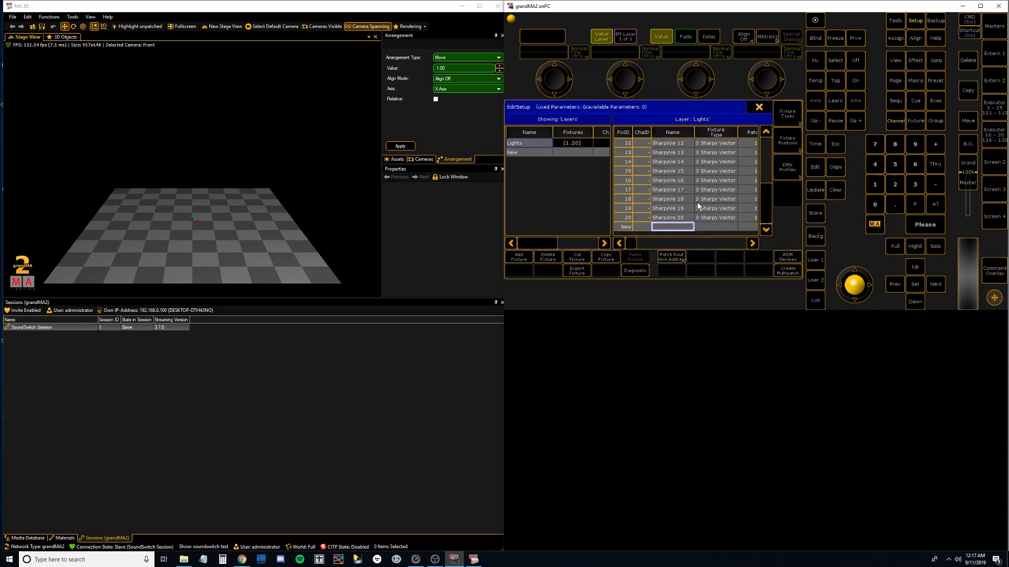
Step: Leave the patch and fixture schedule, saving the changes
{"action": "left_click", "coordinate": [759, 108]}
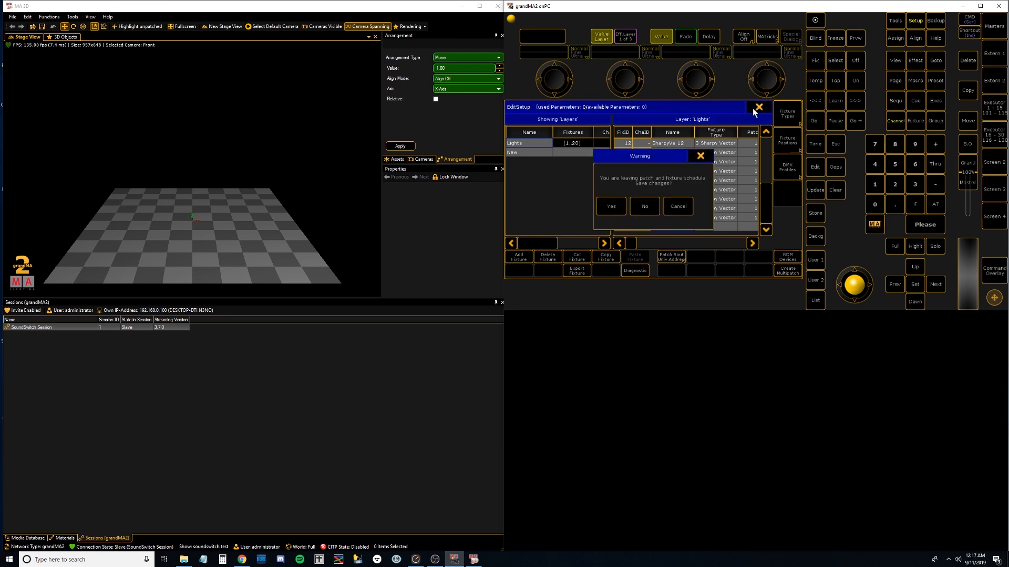
{"action": "left_click", "coordinate": [612, 206]}
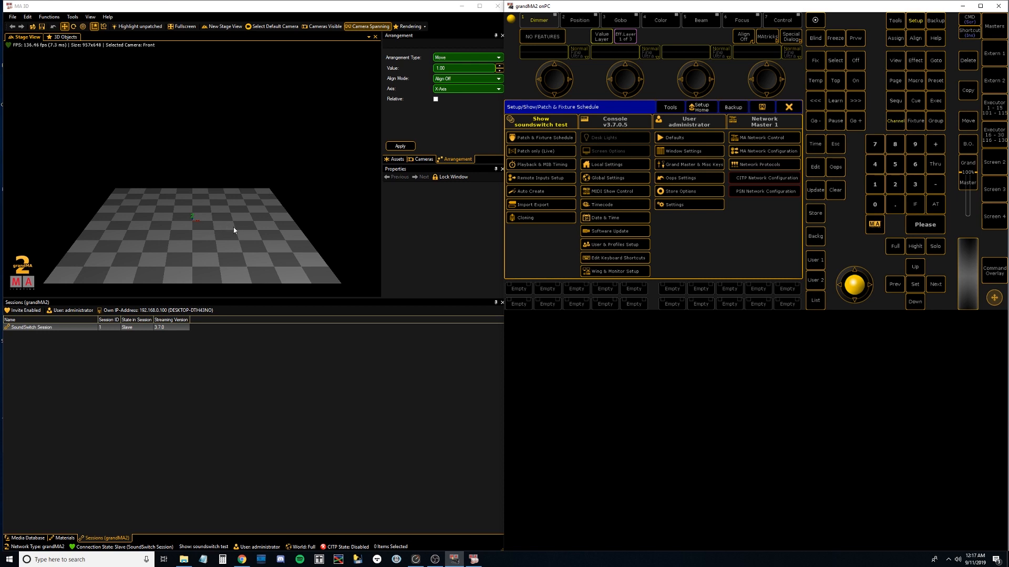
Step: In the MA 3D stage view, select all the stacked Sharpy fixtures at the stage centre, with the Stage Plane excluded from the selection
{"action": "left_click_drag", "start_coordinate": [219, 256], "coordinate": [267, 101]}
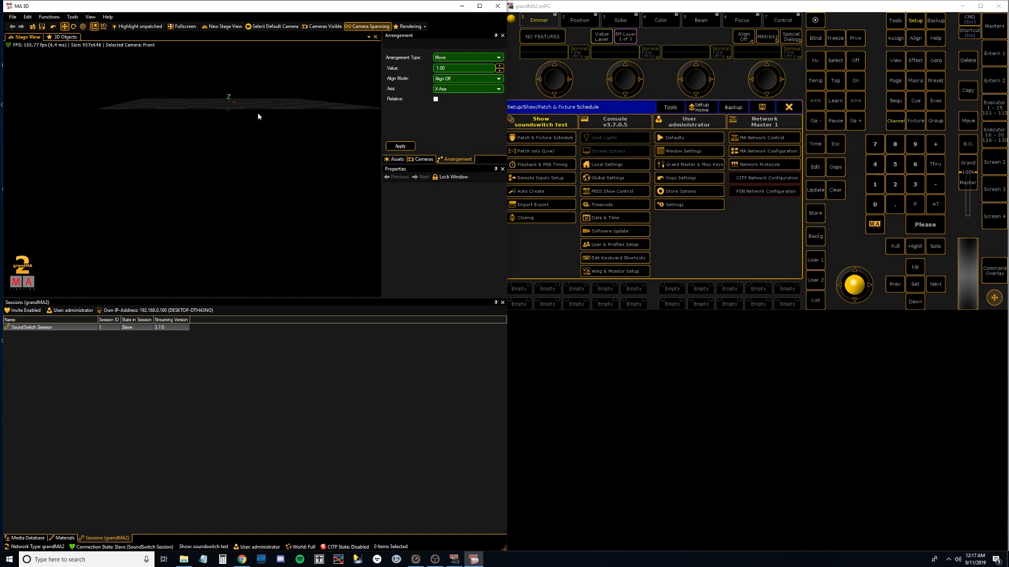
{"action": "left_click_drag", "start_coordinate": [231, 171], "coordinate": [292, 5]}
{"action": "mouse_move", "coordinate": [220, 121]}
{"action": "left_mouse_down"}
{"action": "mouse_move", "coordinate": [194, 171]}
{"action": "mouse_move", "coordinate": [210, 162]}
{"action": "mouse_move", "coordinate": [220, 128]}
{"action": "left_mouse_up"}
{"action": "scroll", "coordinate": [219, 138], "scroll_direction": "down", "scroll_amount": 6}
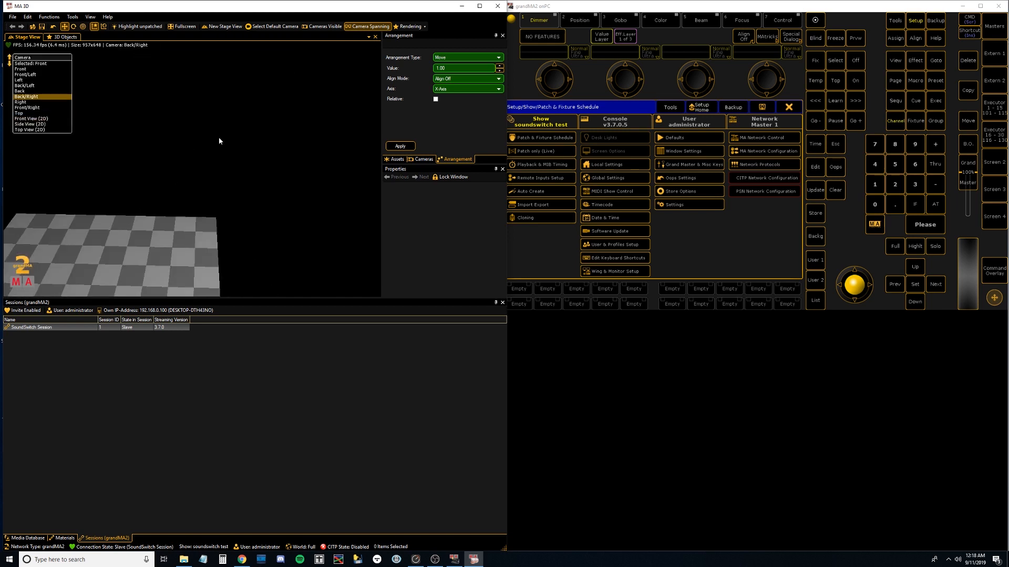
{"action": "scroll", "coordinate": [197, 230], "scroll_direction": "up", "scroll_amount": 1}
{"action": "scroll", "coordinate": [196, 230], "scroll_direction": "up", "scroll_amount": 4}
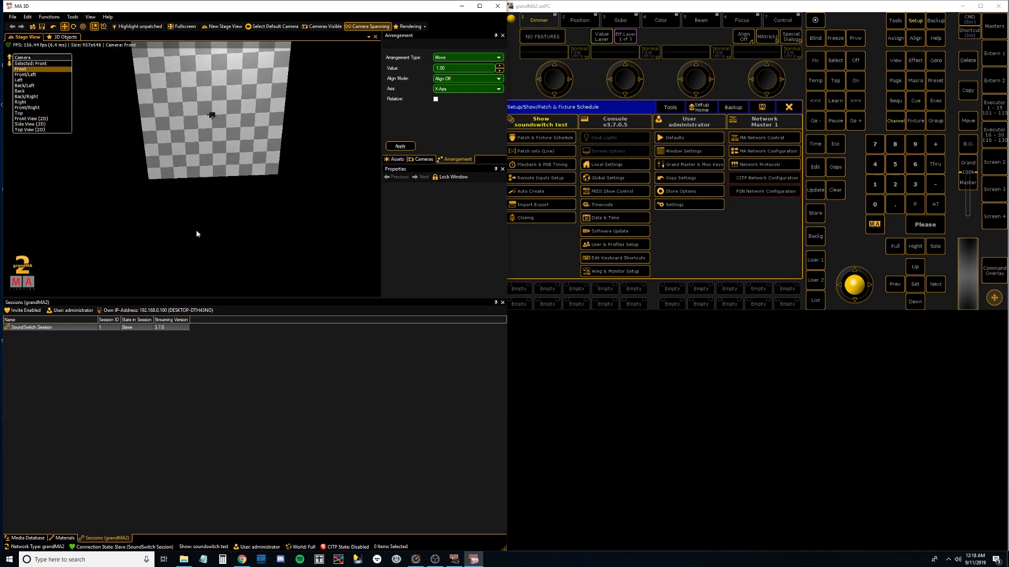
{"action": "left_click", "coordinate": [225, 155]}
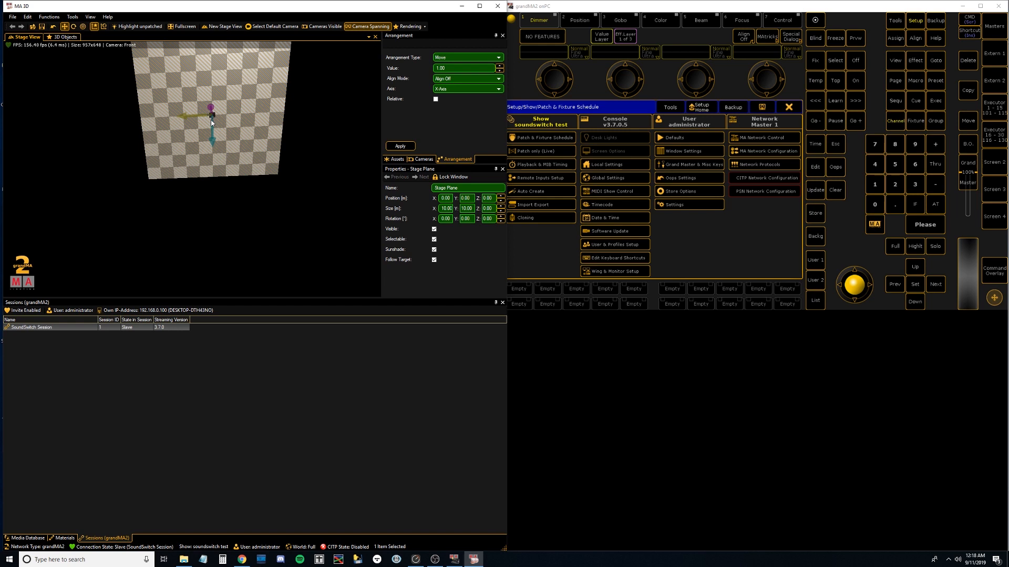
{"action": "left_click_drag", "start_coordinate": [213, 131], "coordinate": [216, 120]}
{"action": "scroll", "coordinate": [216, 120], "scroll_direction": "up", "scroll_amount": 5}
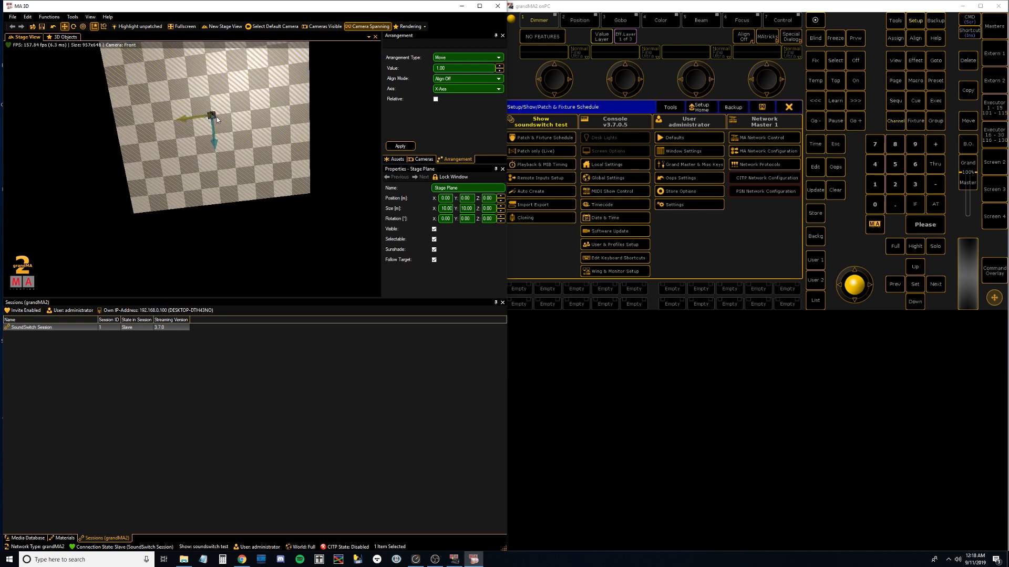
{"action": "scroll", "coordinate": [217, 123], "scroll_direction": "up", "scroll_amount": 6}
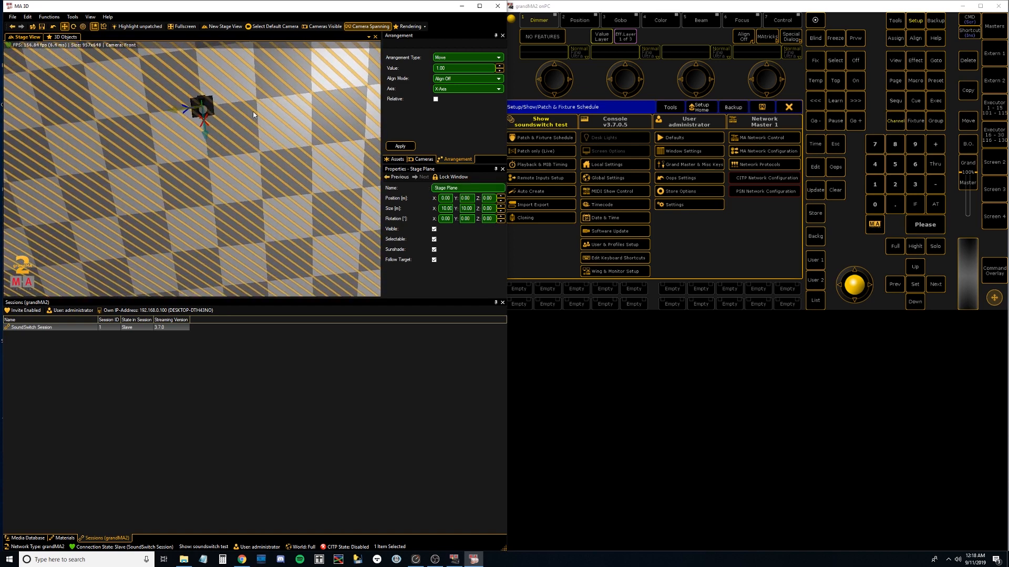
{"action": "left_click", "coordinate": [221, 110]}
{"action": "left_click_drag", "start_coordinate": [143, 68], "coordinate": [294, 155]}
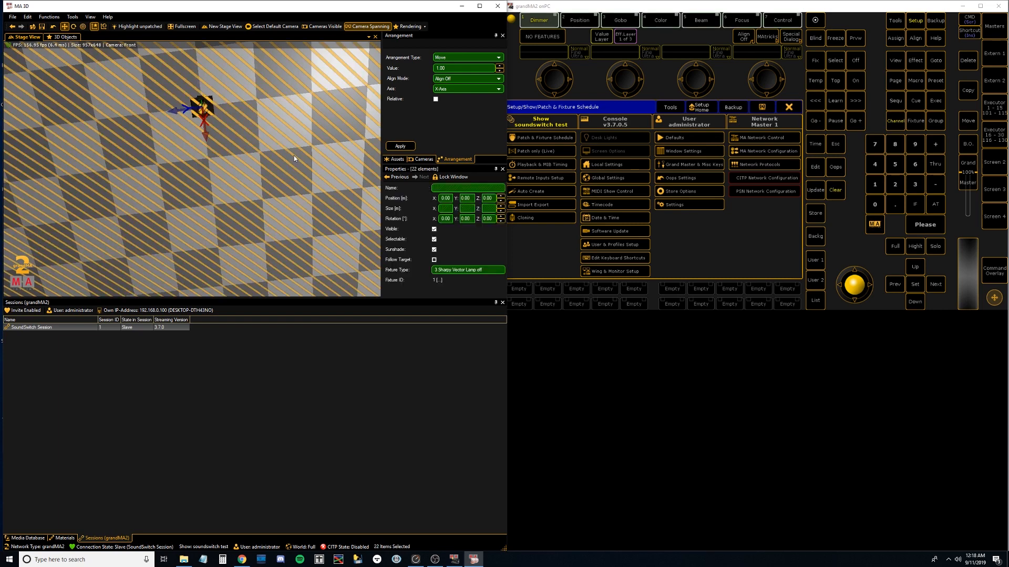
{"action": "left_click", "coordinate": [264, 84], "text": "ctrl"}
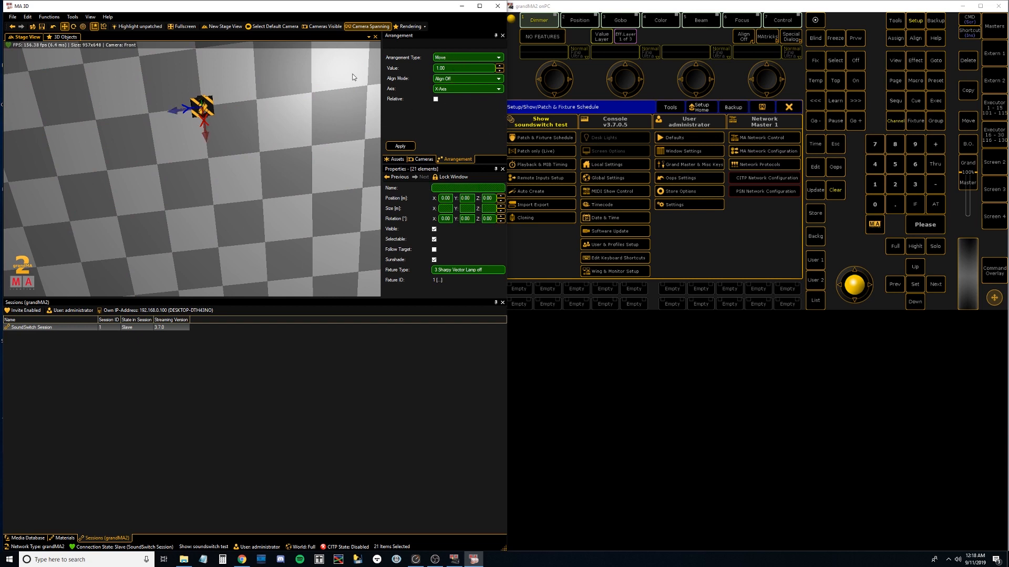
Step: Arrange the selected fixtures in a Matrix2D grid on the XY plane with 1.00 m horizontal and vertical intervals
{"action": "left_click", "coordinate": [471, 57]}
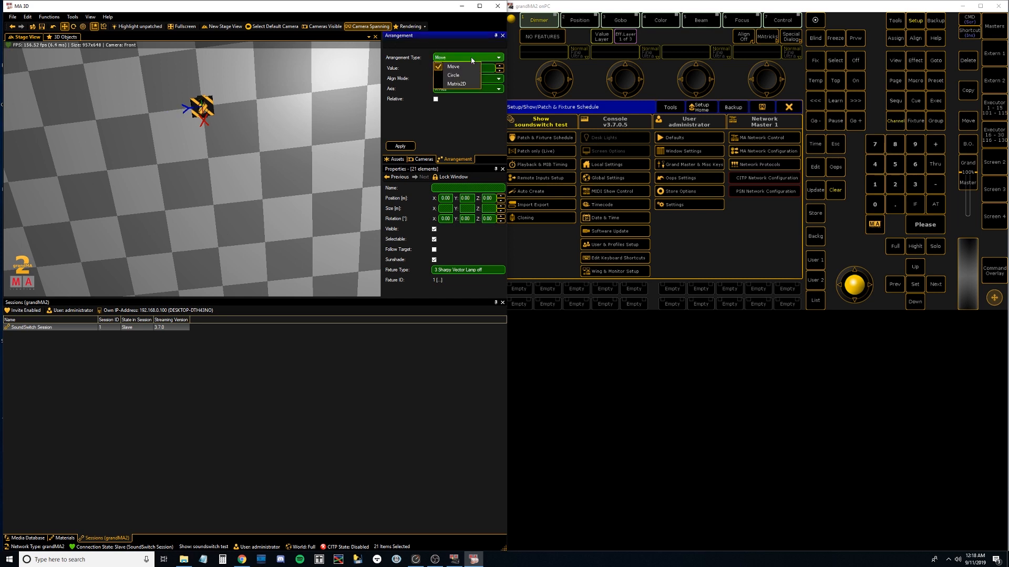
{"action": "left_click", "coordinate": [439, 84]}
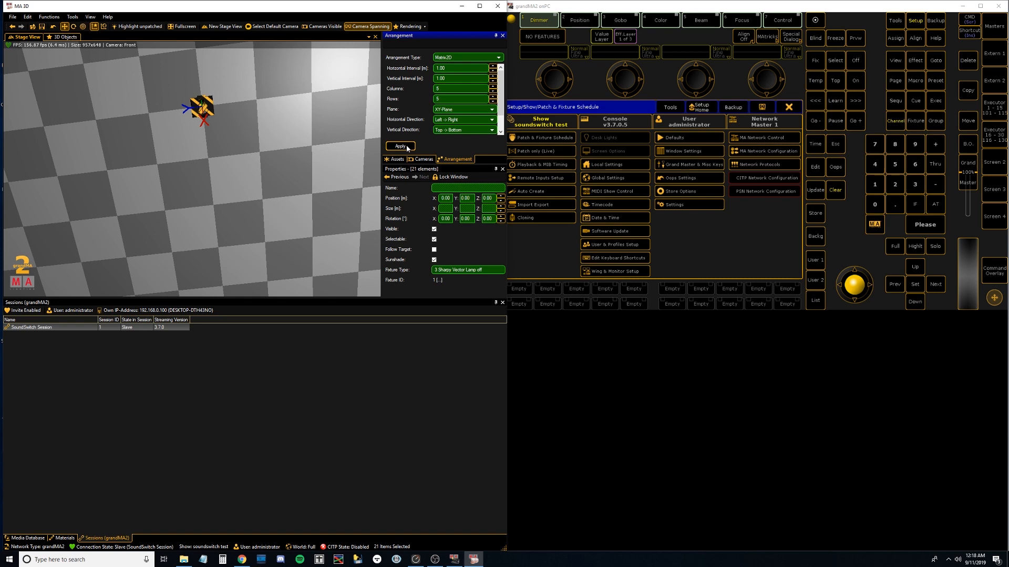
{"action": "left_click", "coordinate": [400, 146]}
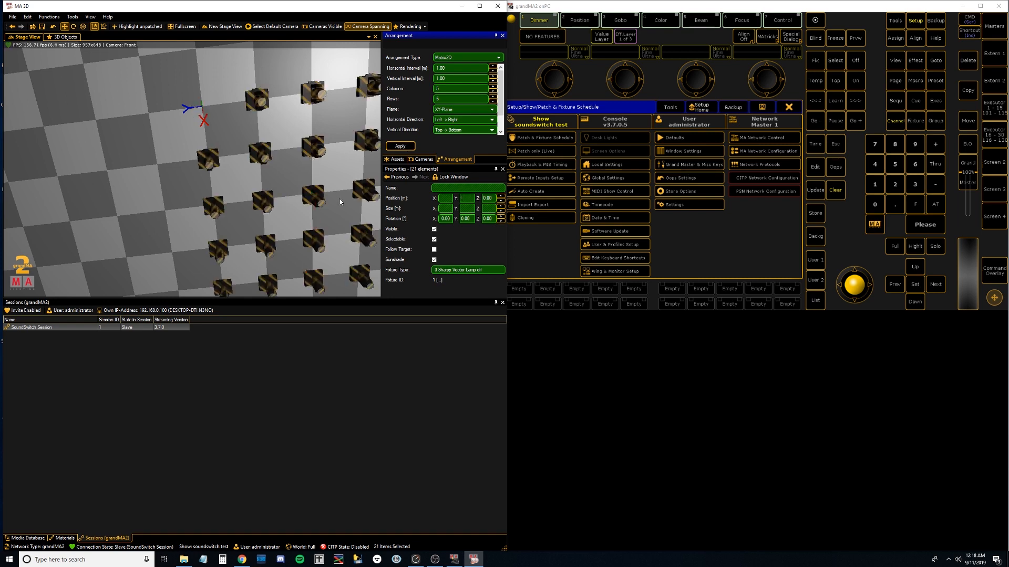
{"action": "left_click_drag", "start_coordinate": [339, 199], "coordinate": [295, 121]}
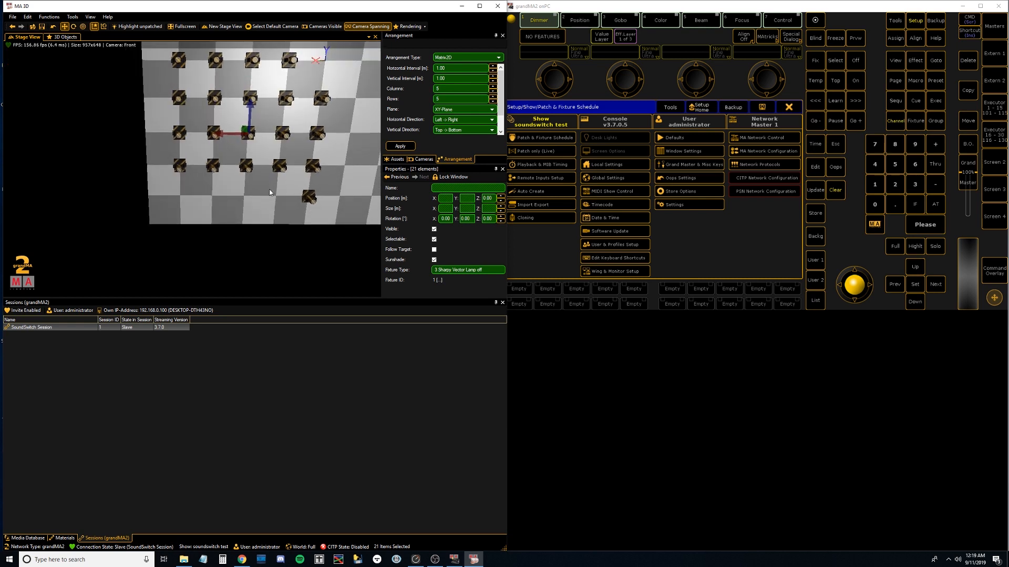
Step: Return to grandMA2 onPC, close the setup, and raise the selected fixtures' dimmer to 100
{"action": "left_click", "coordinate": [789, 107]}
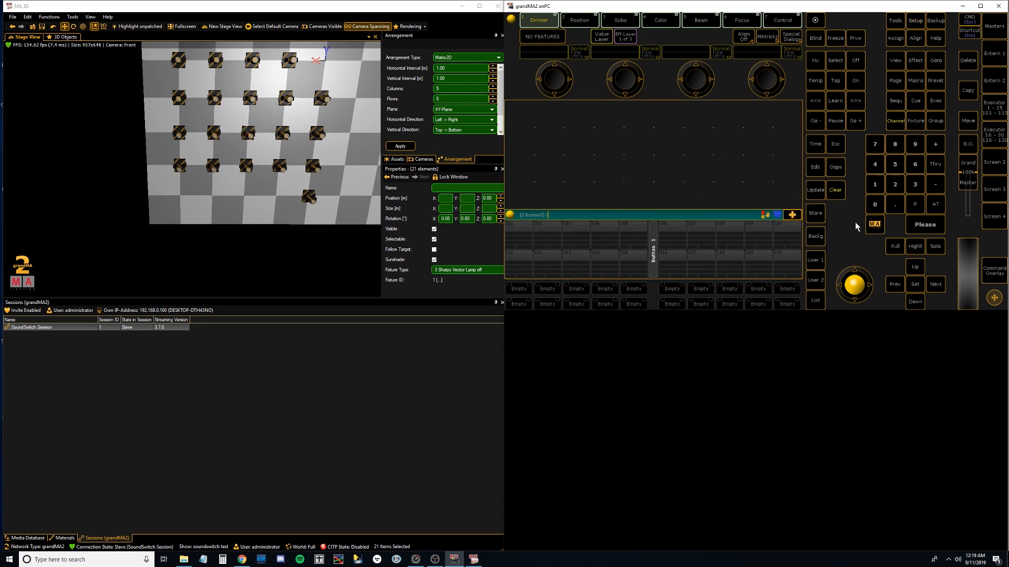
{"action": "left_click", "coordinate": [915, 122]}
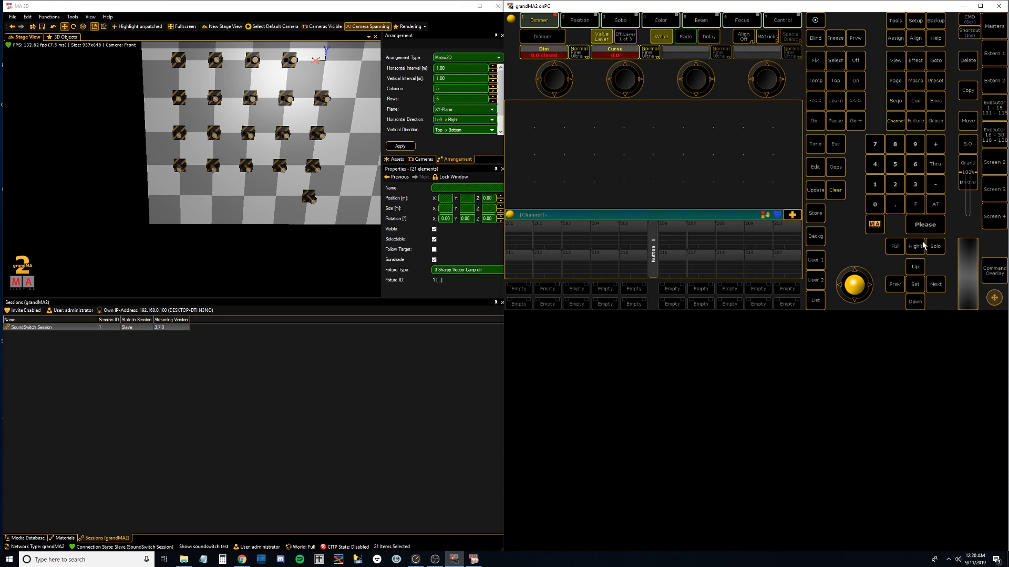
{"action": "left_click", "coordinate": [542, 25]}
{"action": "scroll", "coordinate": [557, 78], "scroll_direction": "up", "scroll_amount": 10}
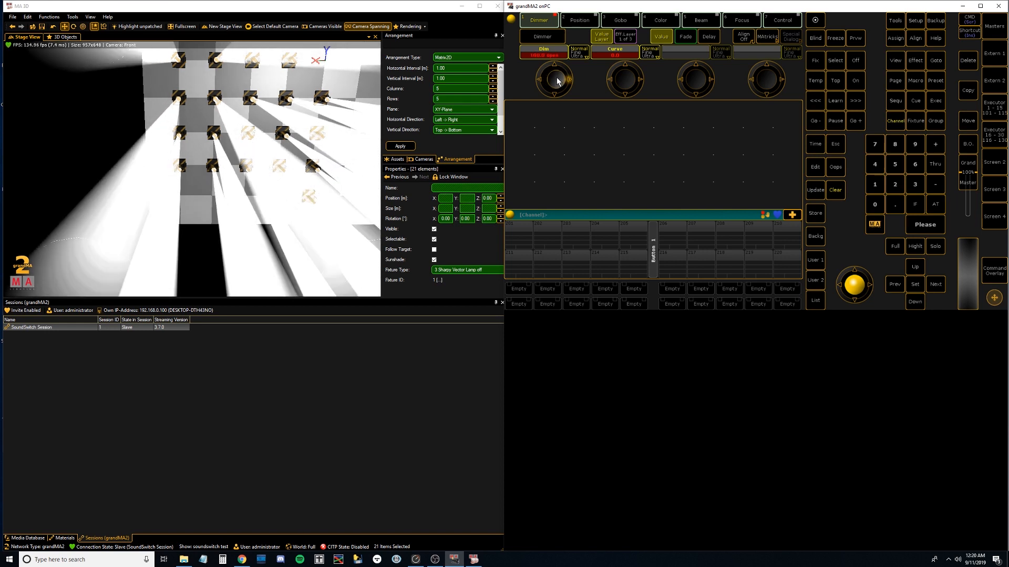
Step: Aim the lit fixtures' beams at an angle with the trackball and clear the stray Move keyword from the command line
{"action": "left_click", "coordinate": [969, 122]}
{"action": "left_click_drag", "start_coordinate": [851, 290], "coordinate": [897, 384]}
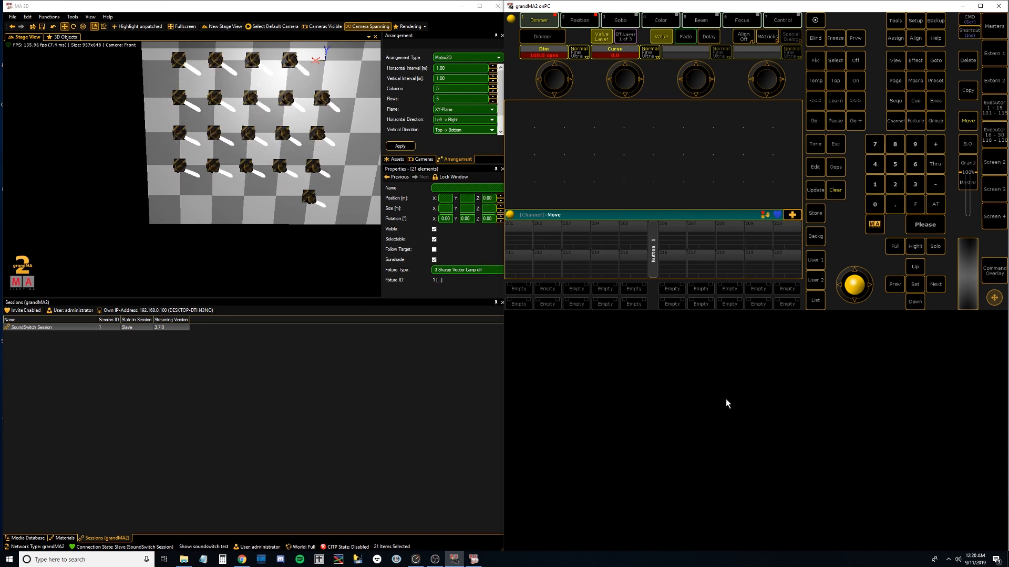
{"action": "left_click", "coordinate": [572, 214]}
{"action": "key", "text": "BackSpace"}
Step: Set the DMX output of every address from 1.1 onward to 0 with the command DMX 1.1 Thru At 0
{"action": "left_click", "coordinate": [895, 121]}
{"action": "left_click", "coordinate": [896, 121]}
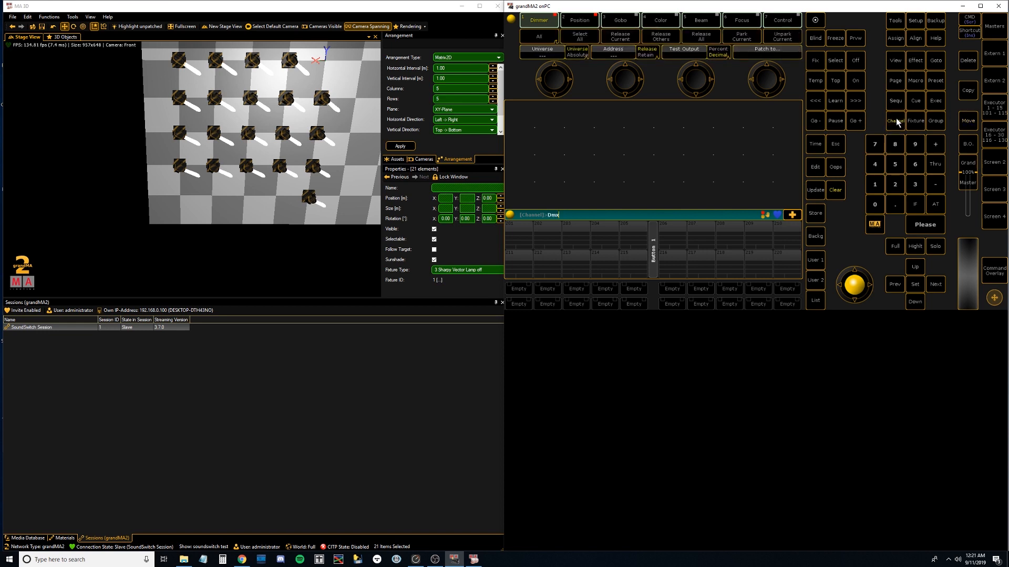
{"action": "left_click", "coordinate": [875, 188]}
{"action": "key", "text": "period"}
{"action": "left_click", "coordinate": [875, 187]}
{"action": "left_click", "coordinate": [937, 166]}
{"action": "left_click", "coordinate": [933, 207]}
{"action": "left_click", "coordinate": [877, 206]}
{"action": "left_click", "coordinate": [926, 226]}
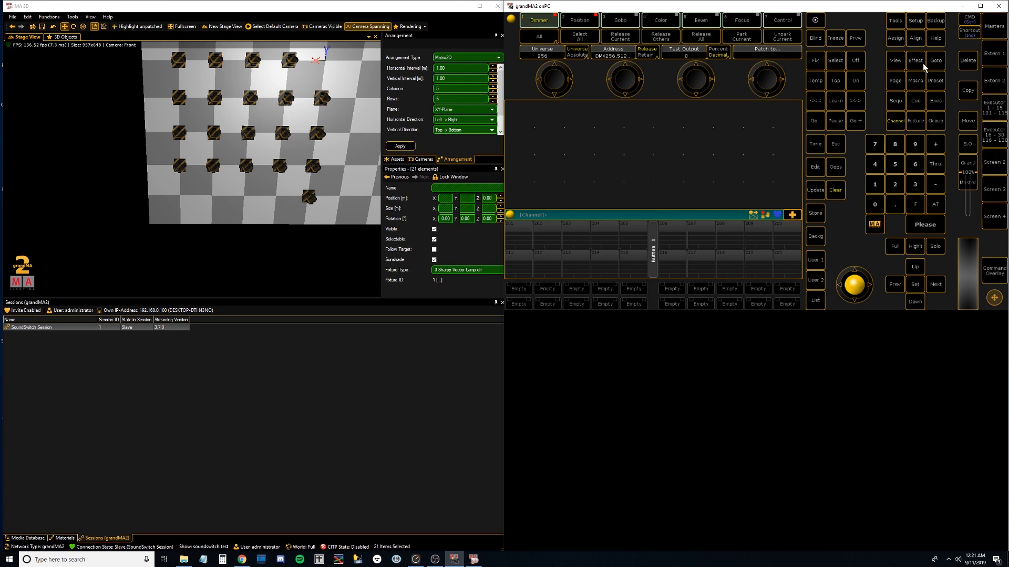
Step: Park all fixtures and channels with the command Park Fixture 1 Thru Park Channel 1 Thru
{"action": "left_click", "coordinate": [830, 124]}
{"action": "left_click", "coordinate": [831, 124]}
{"action": "left_click", "coordinate": [917, 121]}
{"action": "left_click", "coordinate": [874, 185]}
{"action": "left_click", "coordinate": [938, 163]}
{"action": "left_click", "coordinate": [839, 122]}
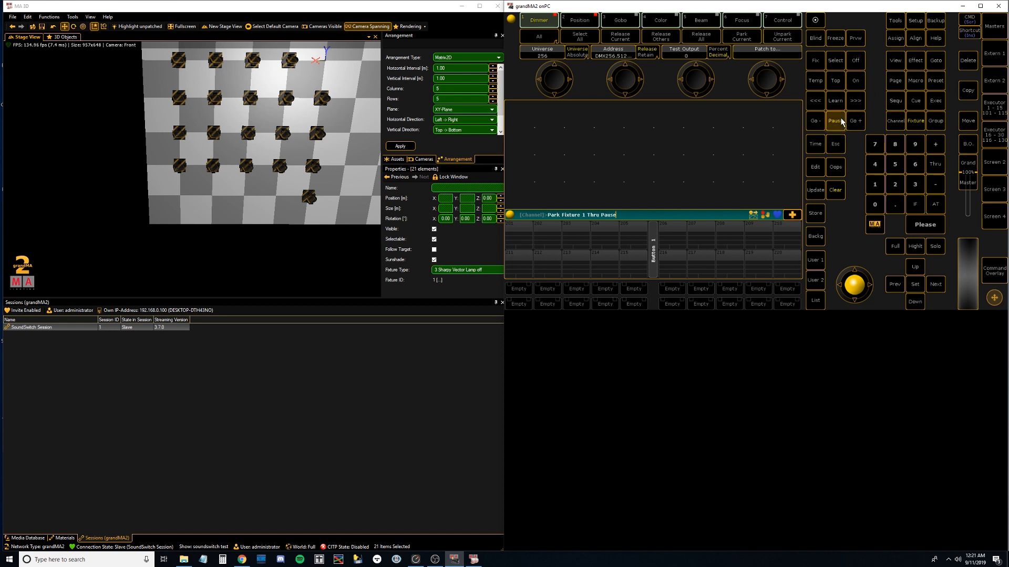
{"action": "left_click", "coordinate": [839, 122]}
{"action": "left_click", "coordinate": [896, 122]}
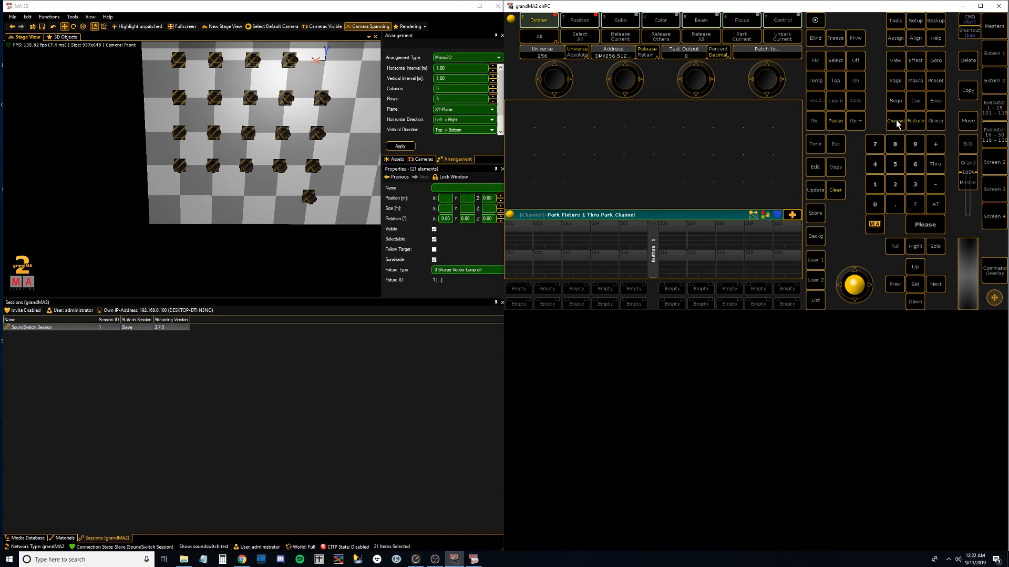
{"action": "left_click", "coordinate": [874, 185]}
{"action": "left_click", "coordinate": [937, 166]}
{"action": "left_click", "coordinate": [934, 227]}
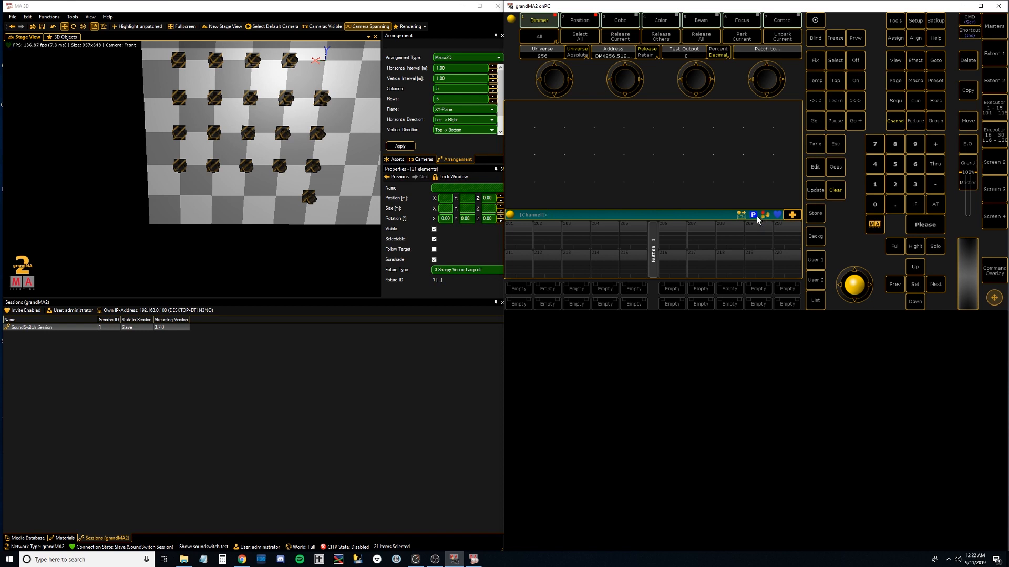
Step: Set the mode of the Art-Net entry in the network protocols setup to Input
{"action": "left_click", "coordinate": [915, 21]}
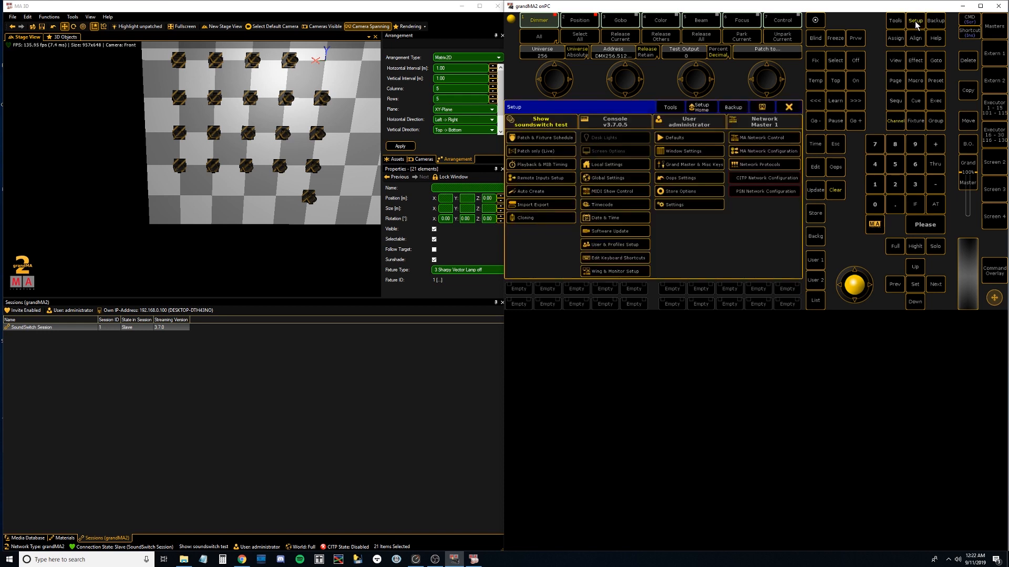
{"action": "left_click", "coordinate": [774, 162]}
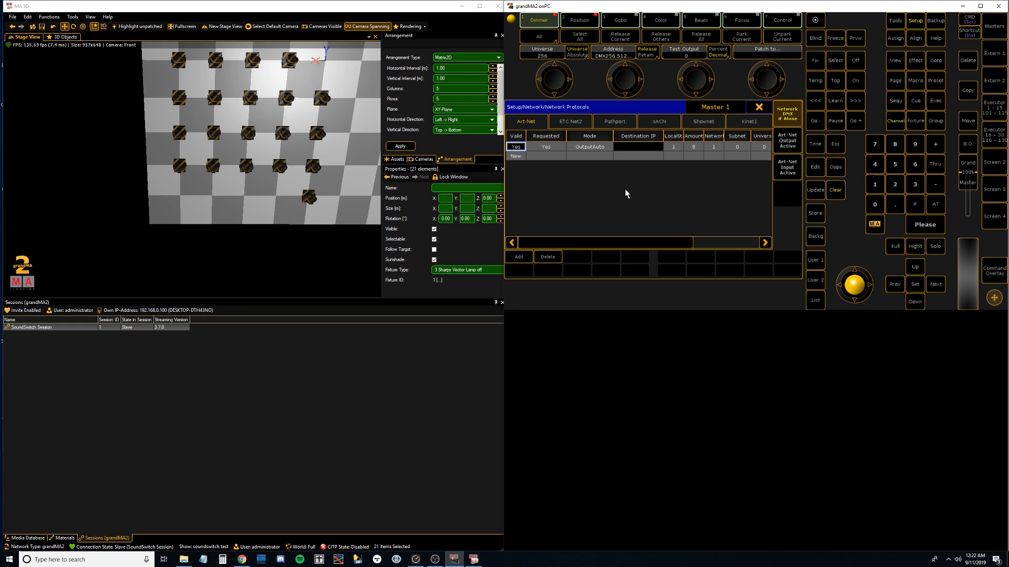
{"action": "left_click", "coordinate": [594, 146]}
{"action": "left_click", "coordinate": [595, 146]}
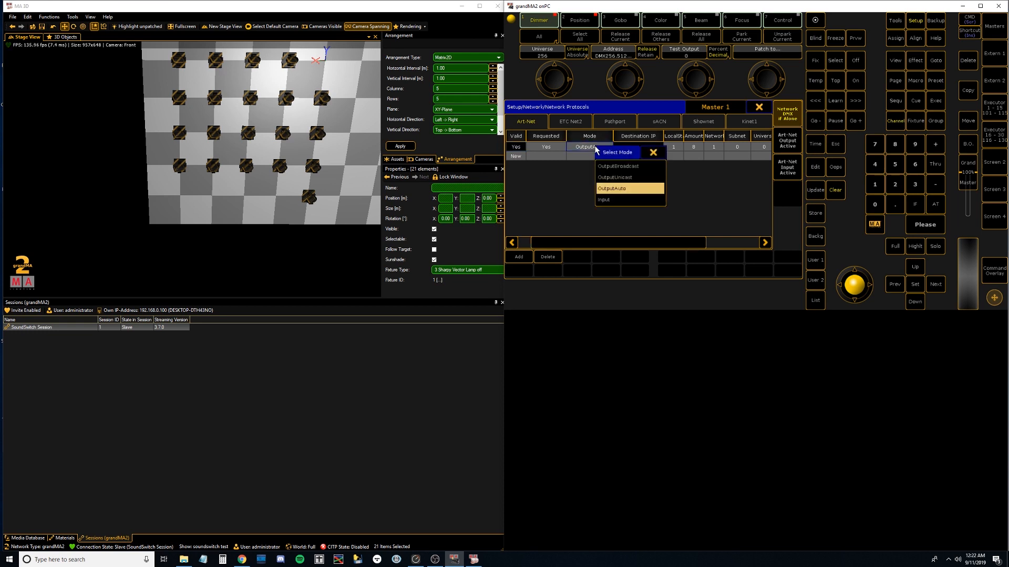
{"action": "left_click", "coordinate": [619, 200]}
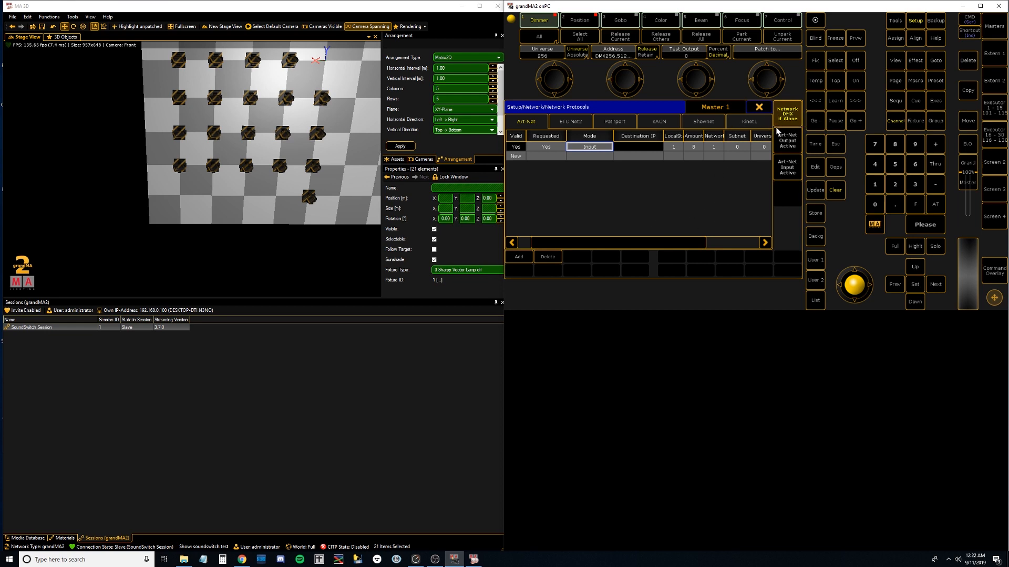
Step: Set Network DMX to If Alone and activate Art-Net input
{"action": "left_click", "coordinate": [793, 116]}
{"action": "left_click", "coordinate": [796, 114]}
{"action": "left_click", "coordinate": [788, 171]}
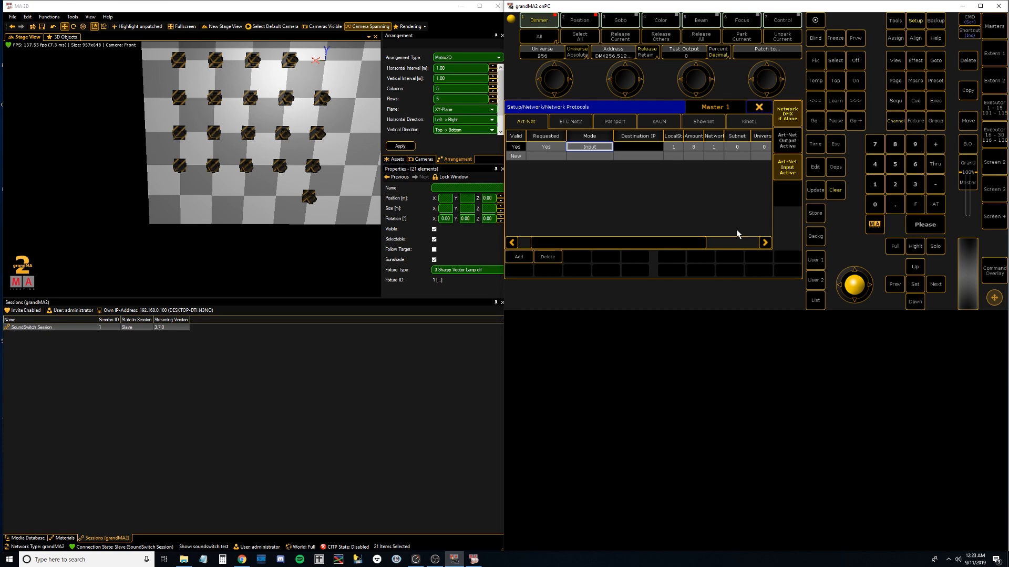
Step: Open a Windows Command Prompt and run IPCONFIG to list the computer's network configuration
{"action": "key", "text": "super"}
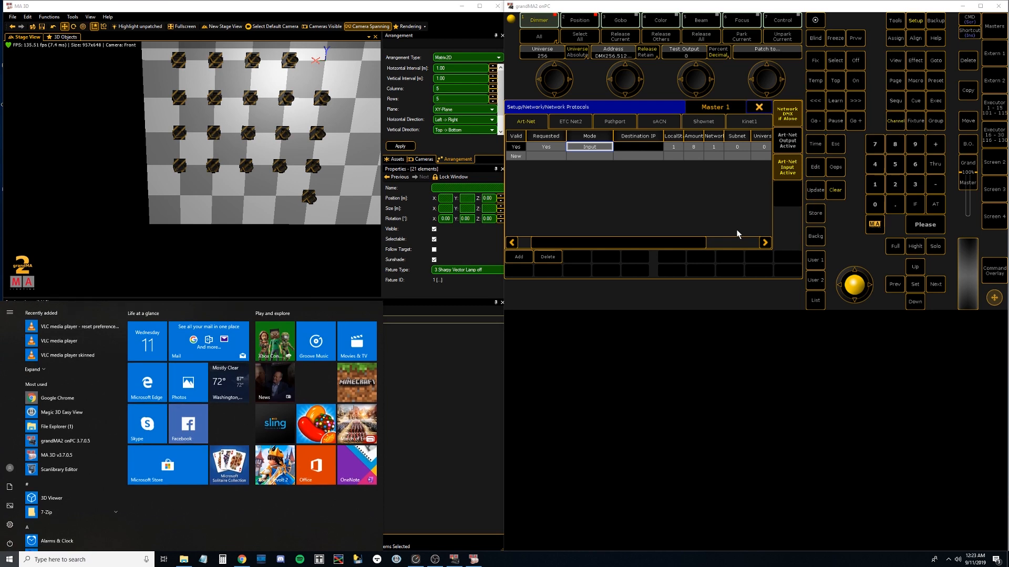
{"action": "type", "text": "cmd"}
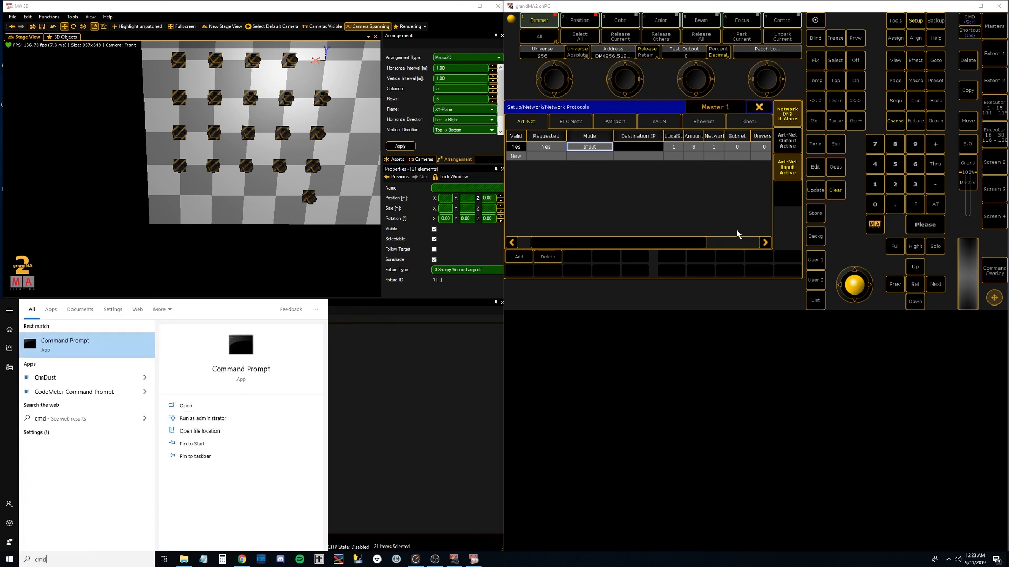
{"action": "key", "text": "Return"}
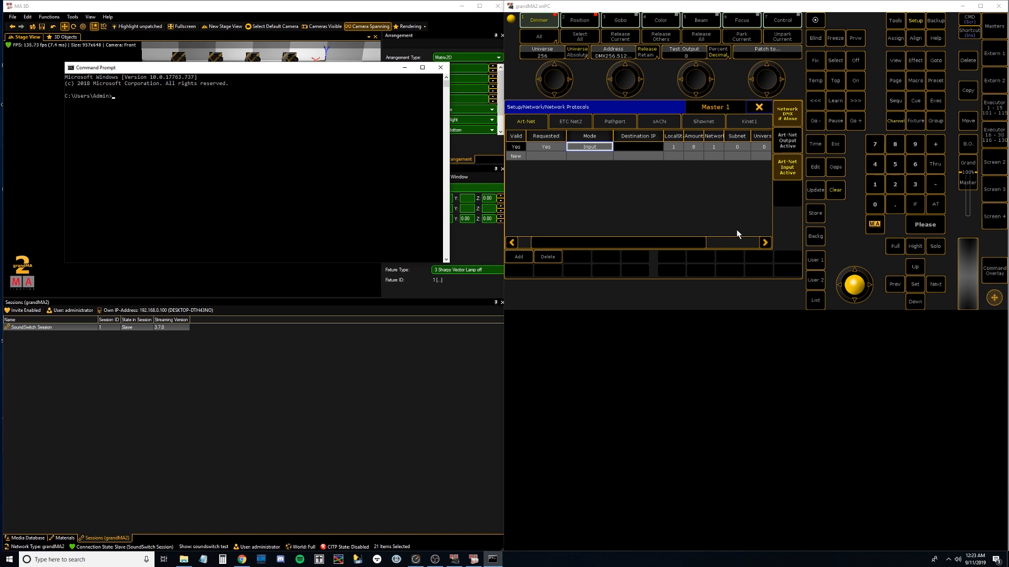
{"action": "type", "text": "IPCONFIG"}
{"action": "key", "text": "Return"}
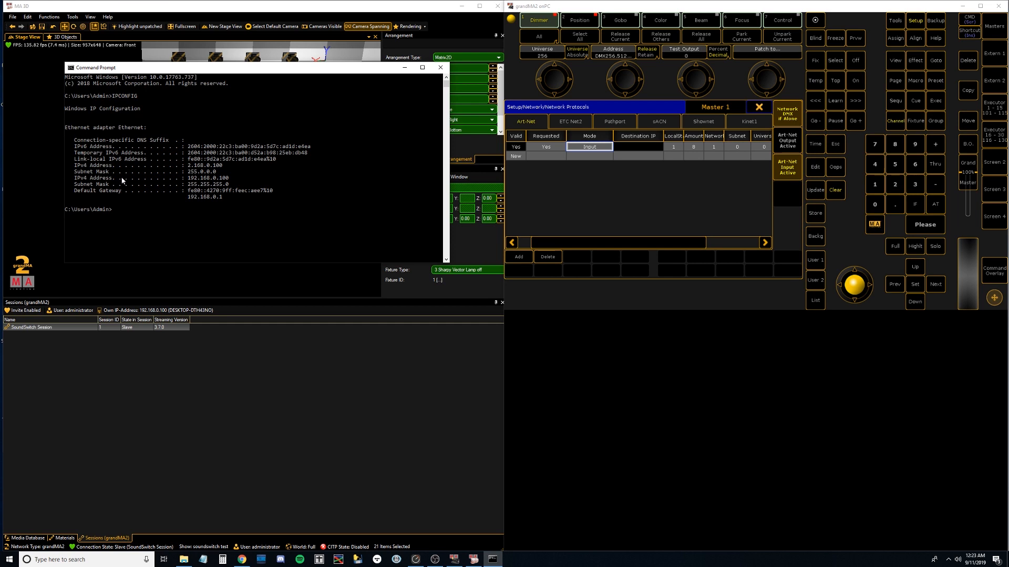
Step: Examine the Ethernet adapter's two IPv4 addresses and the first address's subnet mask in the IPCONFIG output
{"action": "left_click_drag", "start_coordinate": [75, 182], "coordinate": [262, 181]}
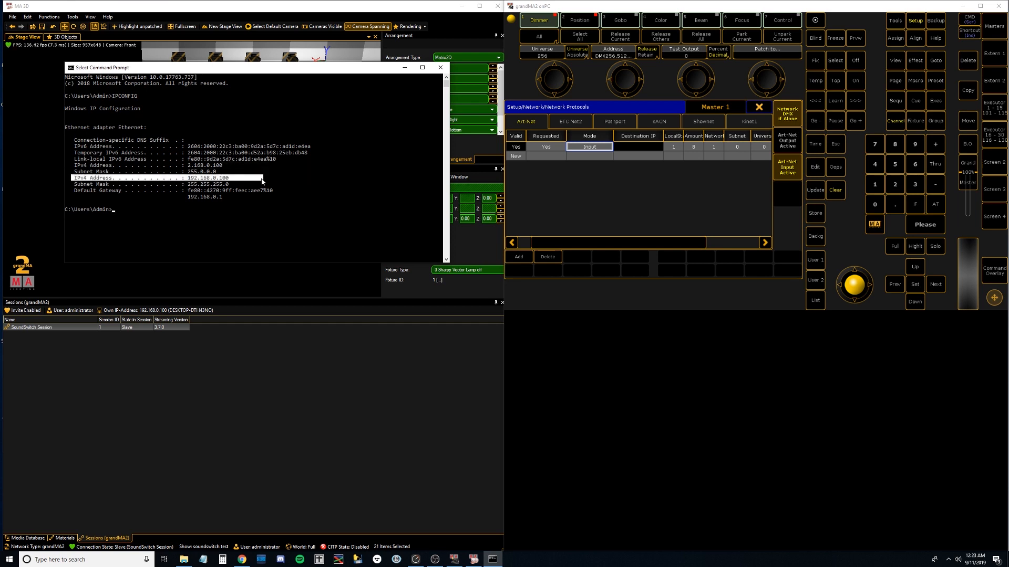
{"action": "left_click", "coordinate": [72, 165]}
{"action": "left_click_drag", "start_coordinate": [72, 166], "coordinate": [238, 167]}
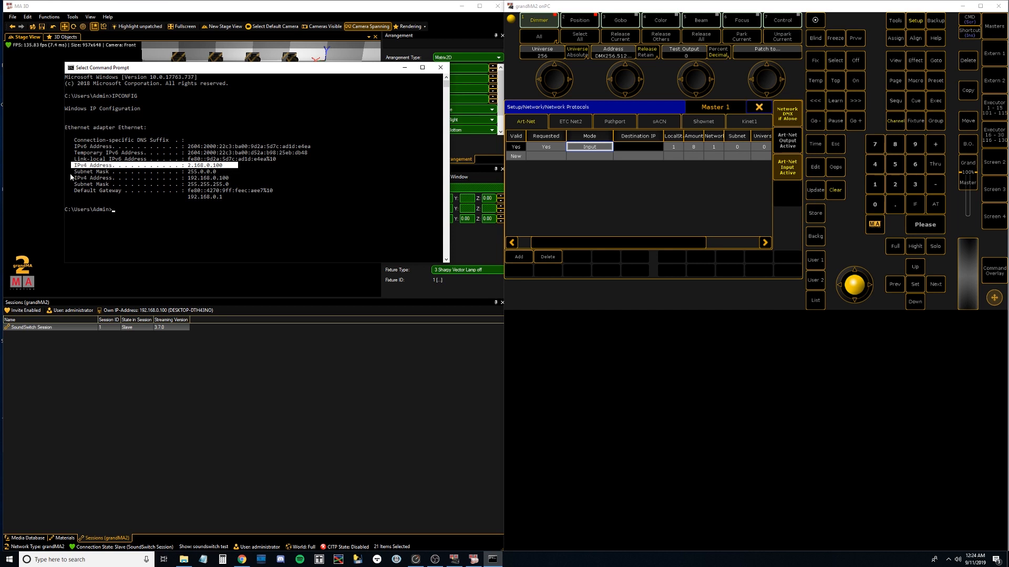
{"action": "left_click_drag", "start_coordinate": [68, 171], "coordinate": [236, 171]}
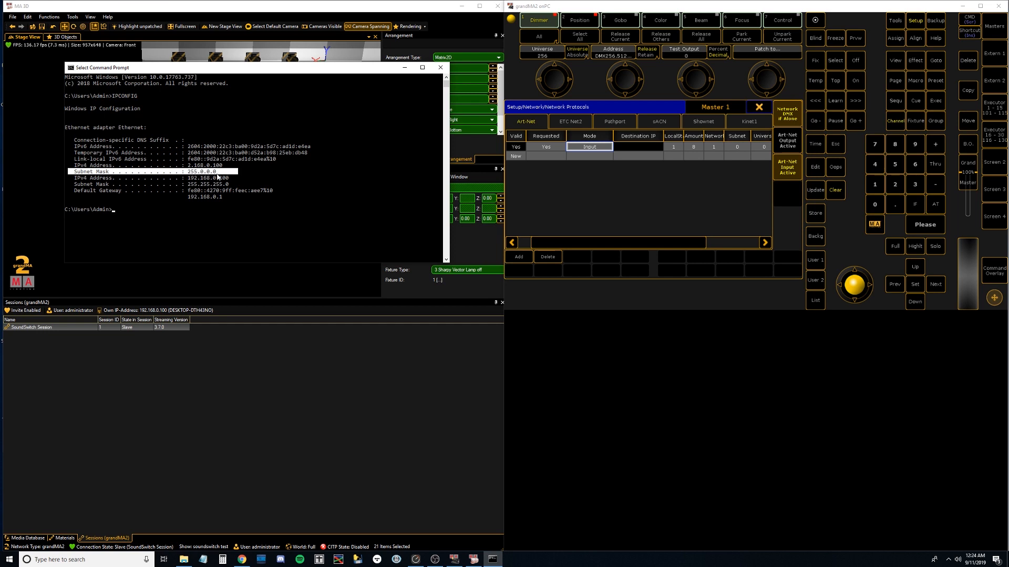
Step: Mark the Ethernet adapter's first IPv4 address and its subnet mask in the IPCONFIG output
{"action": "left_click_drag", "start_coordinate": [245, 172], "coordinate": [67, 165]}
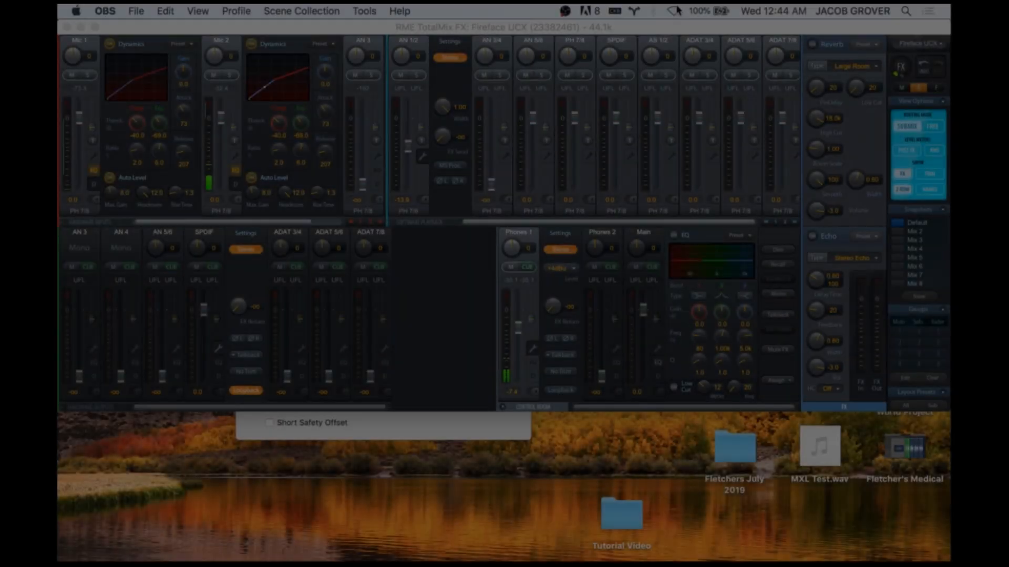
Step: Switch to the Mac, open its network preferences and set the Thunderbolt Ethernet service's IPv4 configuration to Off
{"action": "left_click", "coordinate": [675, 11]}
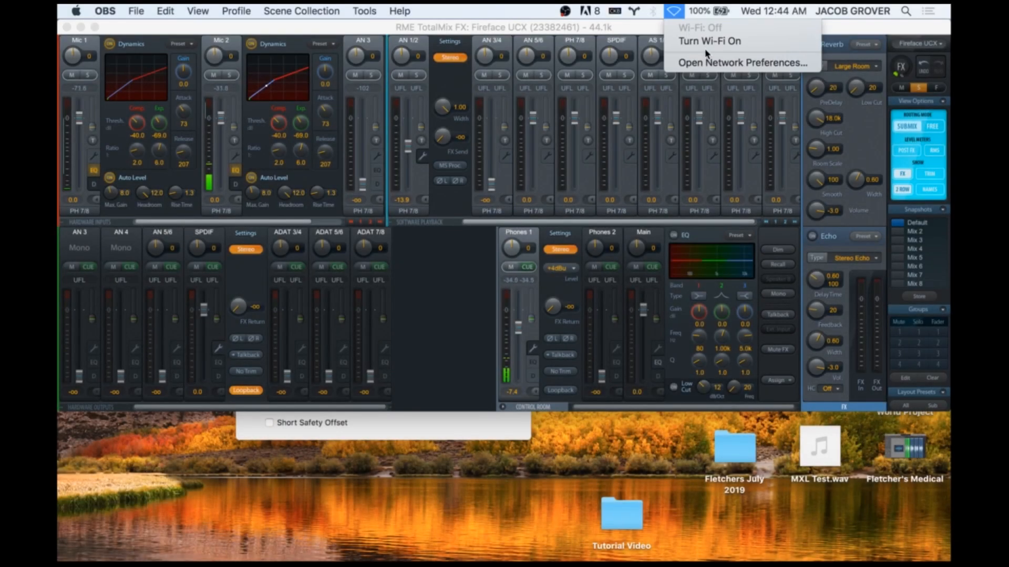
{"action": "left_click", "coordinate": [707, 63]}
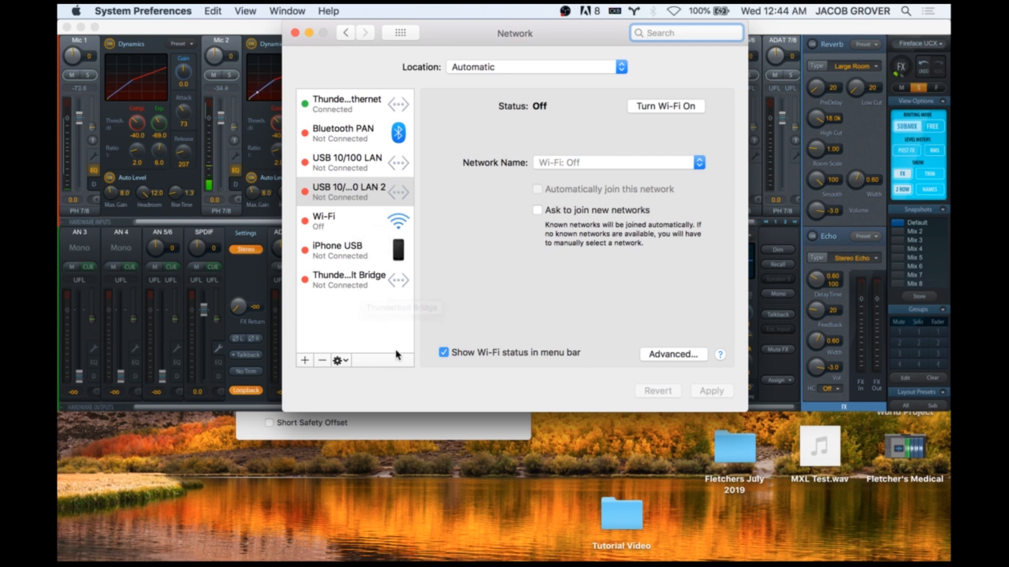
{"action": "left_click", "coordinate": [351, 111]}
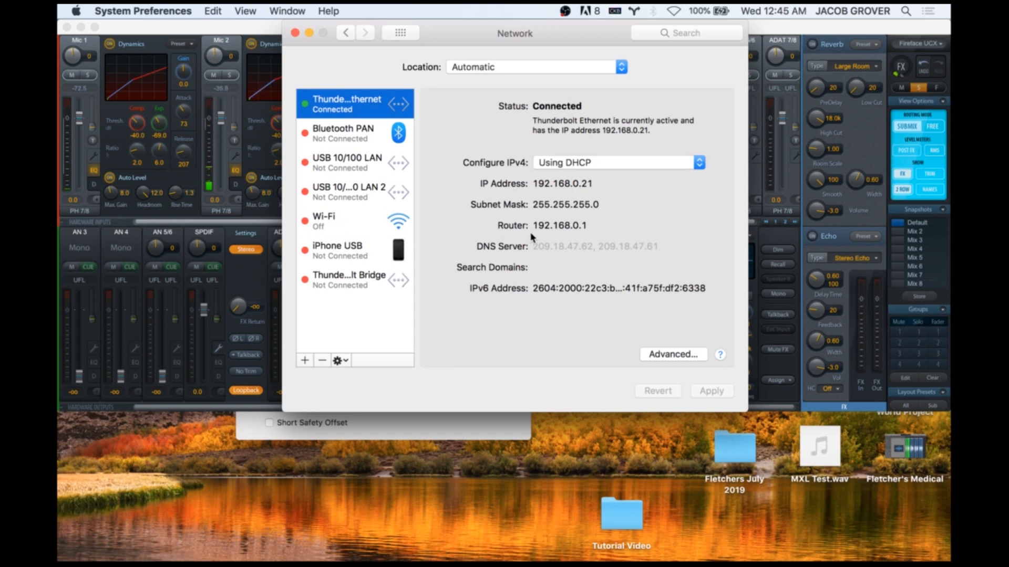
{"action": "left_click", "coordinate": [628, 168]}
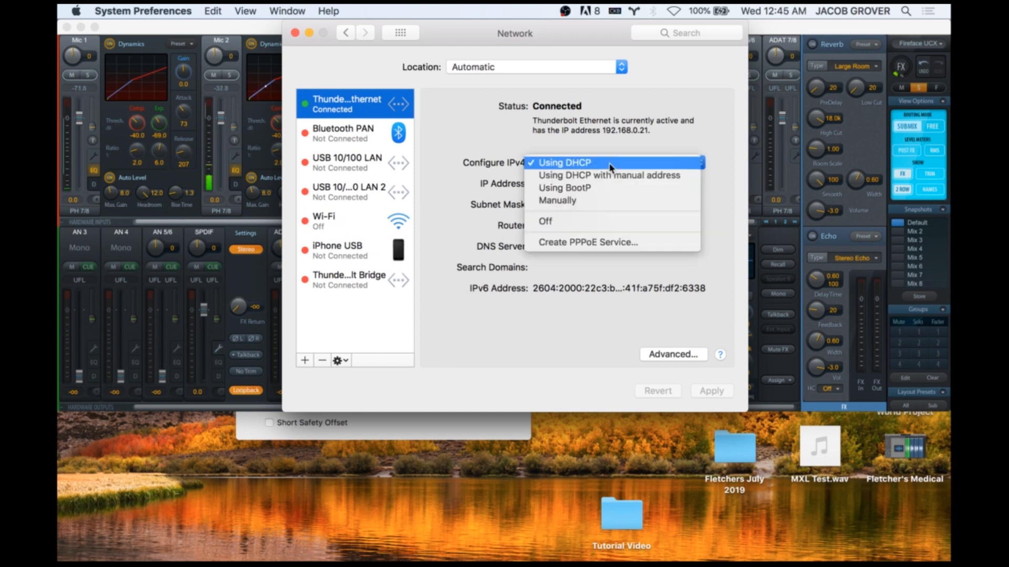
{"action": "left_click", "coordinate": [604, 223]}
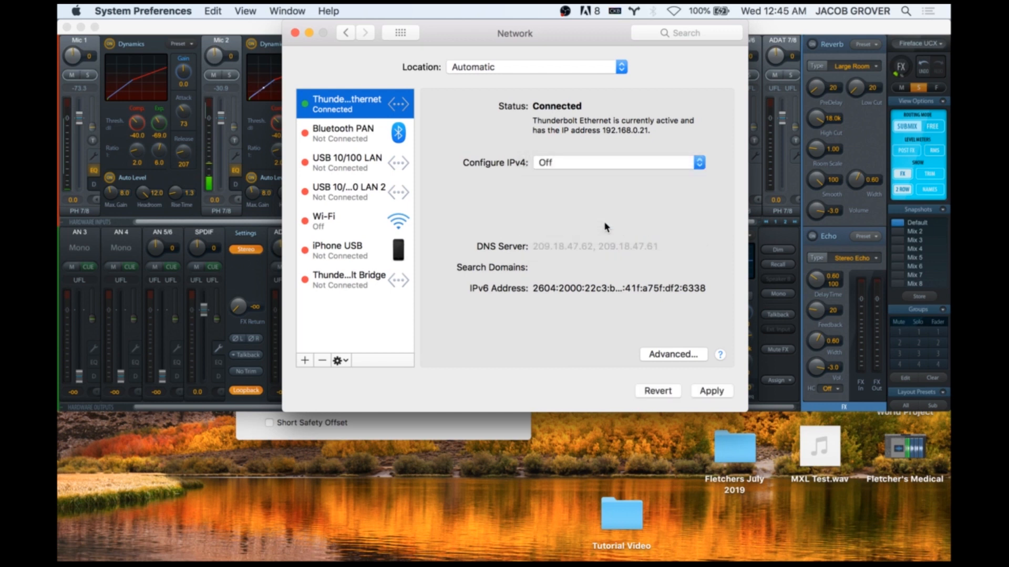
Step: Create a new network service named ArtNet on the Thunderbolt Ethernet interface
{"action": "left_click", "coordinate": [304, 361]}
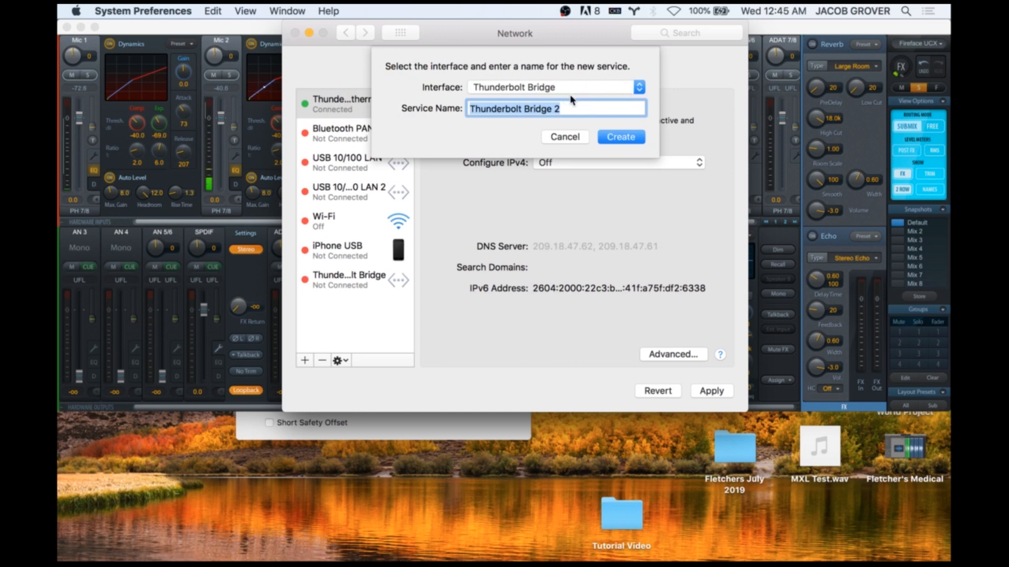
{"action": "left_click", "coordinate": [596, 90]}
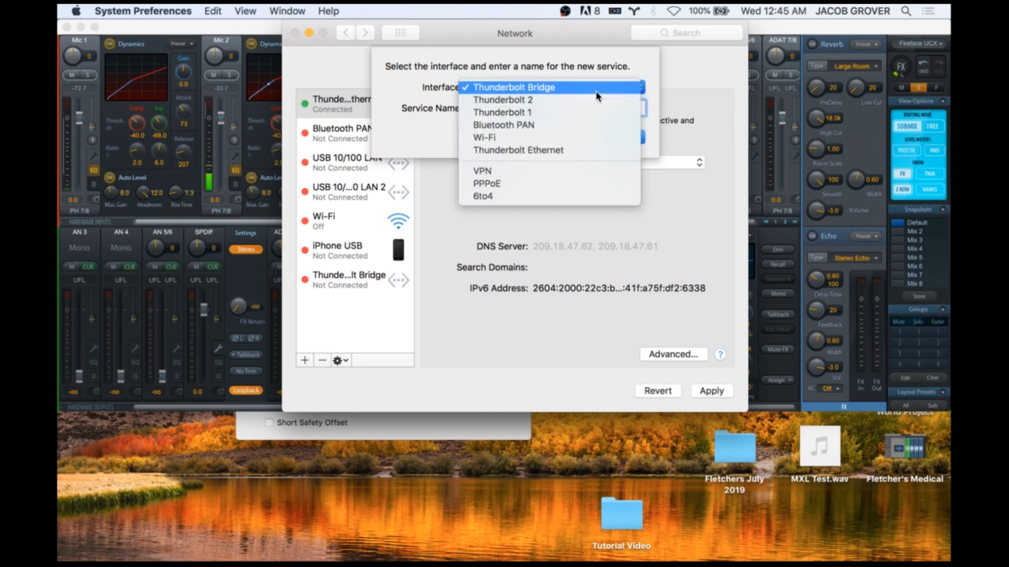
{"action": "left_click", "coordinate": [584, 151]}
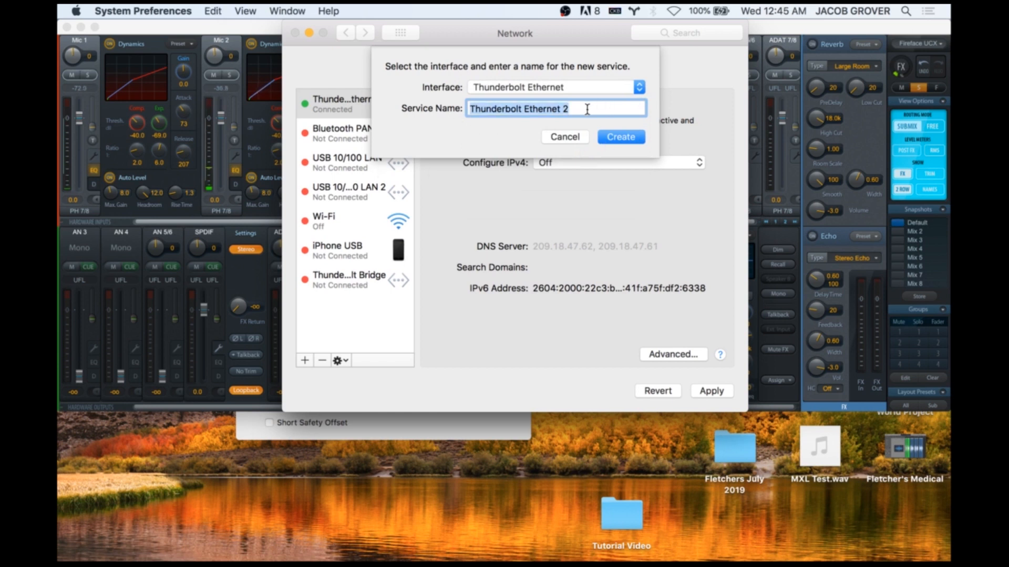
{"action": "type", "text": "ArtNet"}
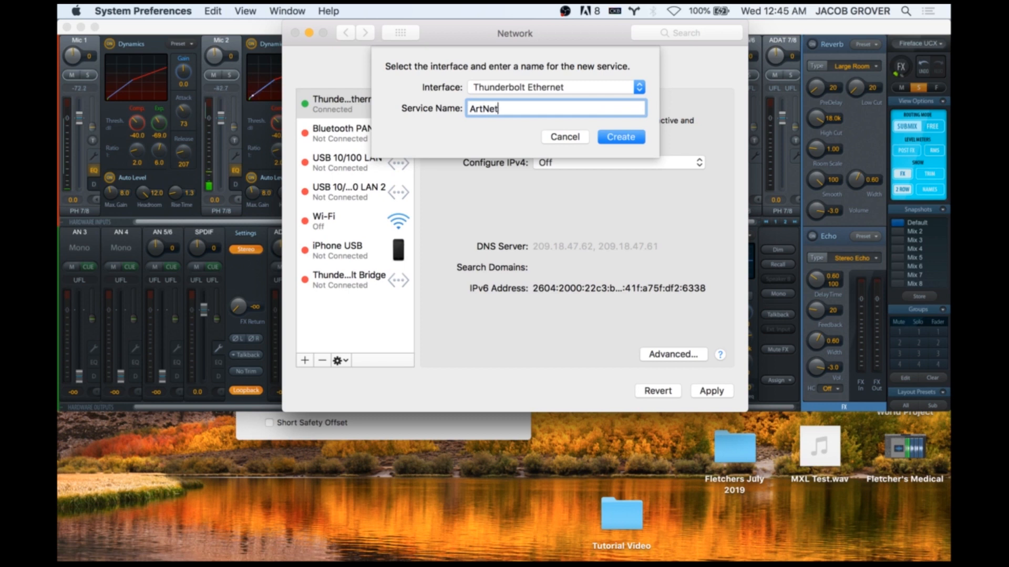
{"action": "left_click", "coordinate": [621, 140]}
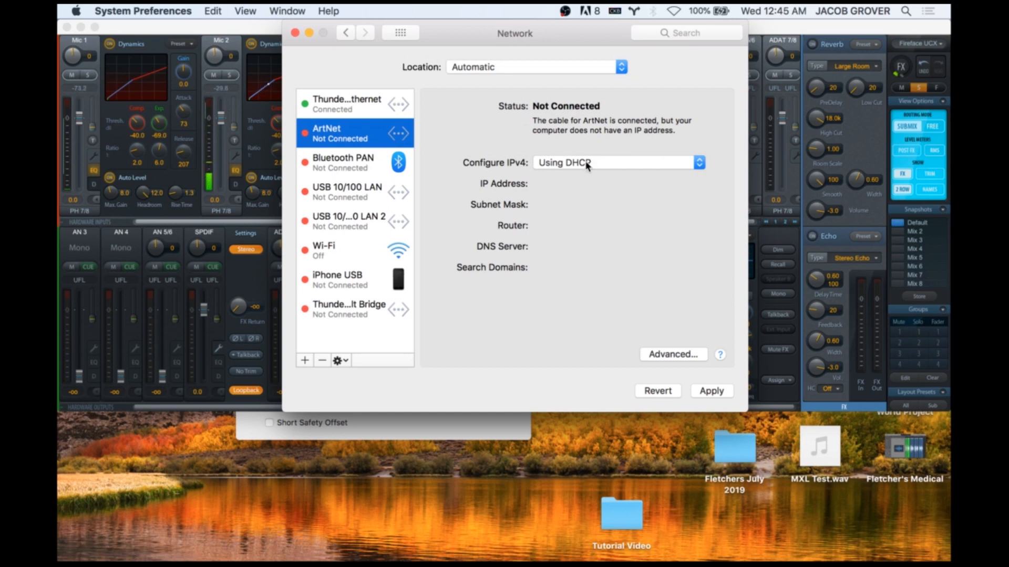
Step: Configure the ArtNet service's IPv4 manually with IP address 2.168.0.99 and subnet mask 255.0.0.0, apply it and quit System Preferences
{"action": "left_click", "coordinate": [677, 165]}
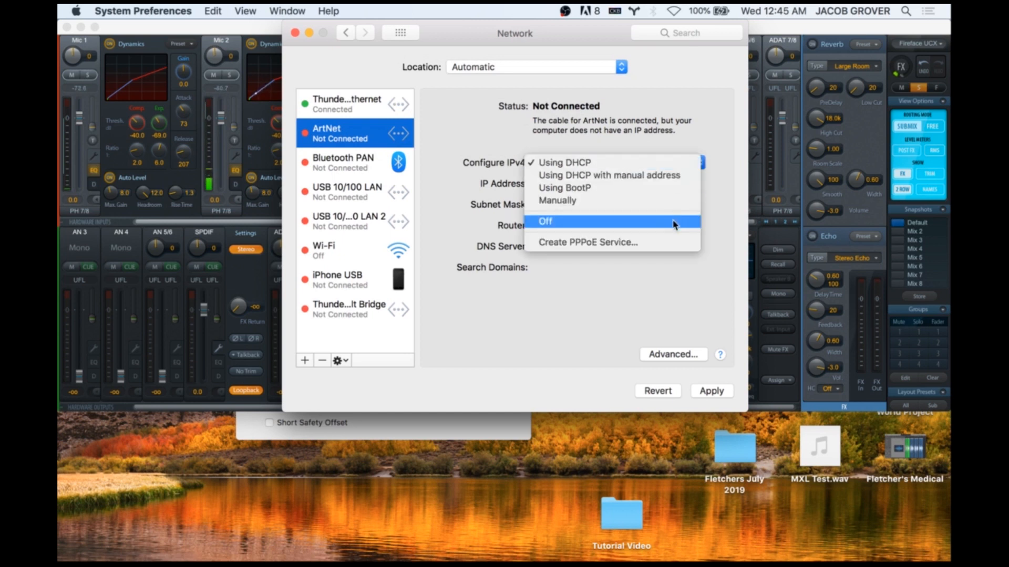
{"action": "left_click", "coordinate": [670, 201]}
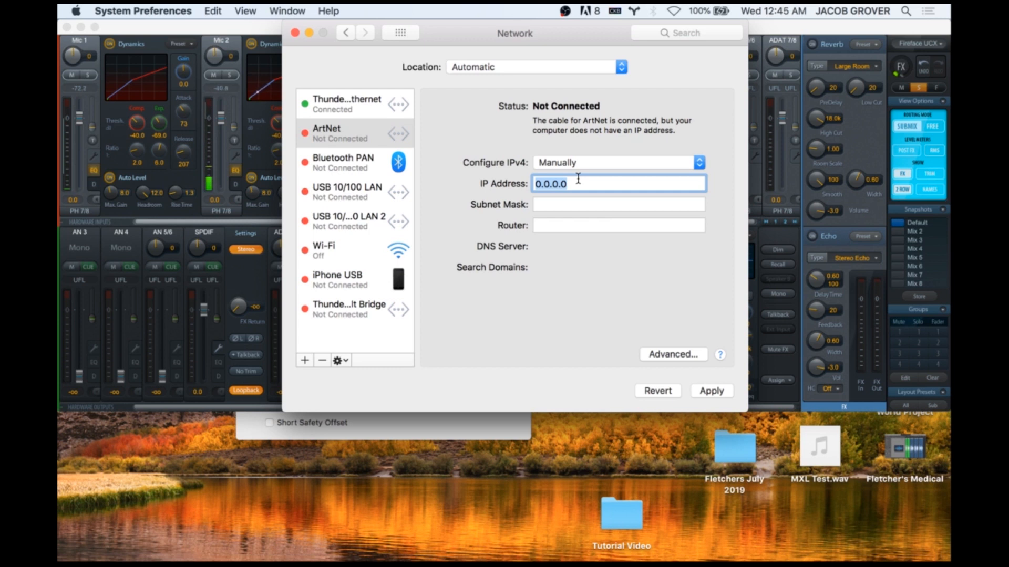
{"action": "type", "text": "2.168.0"}
{"action": "type", "text": "."}
{"action": "type", "text": "99"}
{"action": "left_click", "coordinate": [619, 205]}
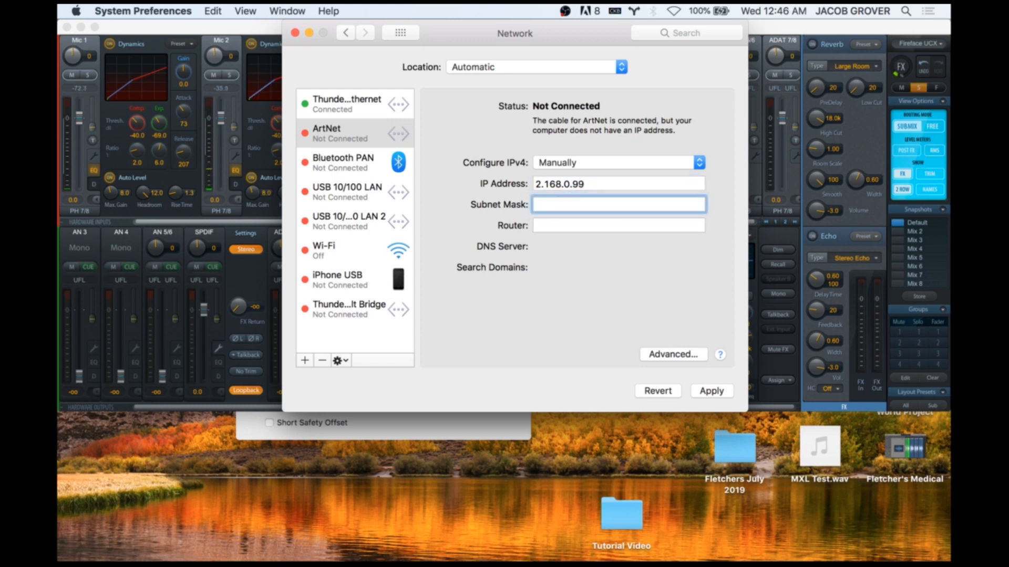
{"action": "type", "text": "255.0.0.0"}
{"action": "left_click", "coordinate": [713, 392]}
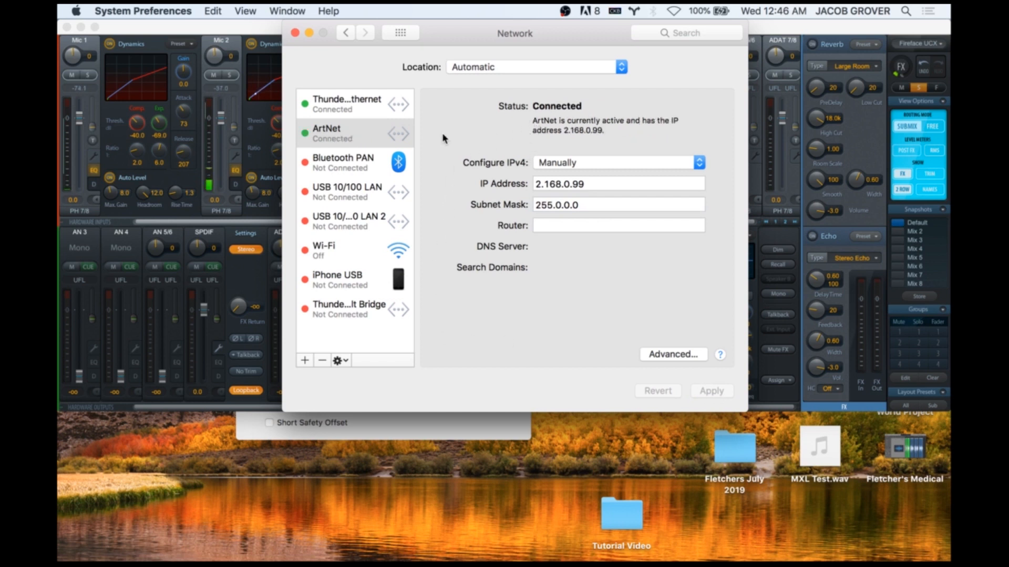
{"action": "left_click", "coordinate": [359, 111]}
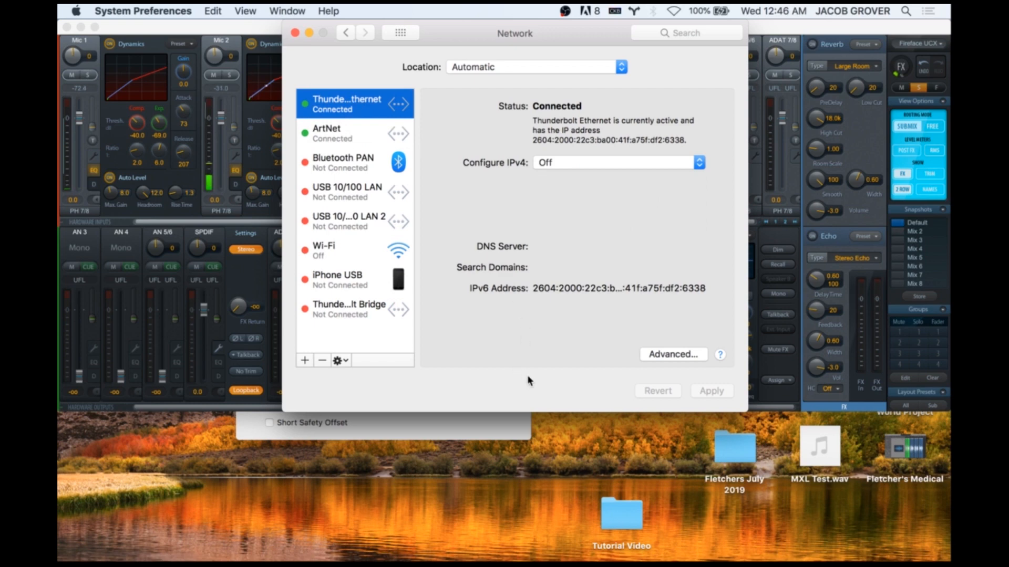
{"action": "key", "text": "super+q"}
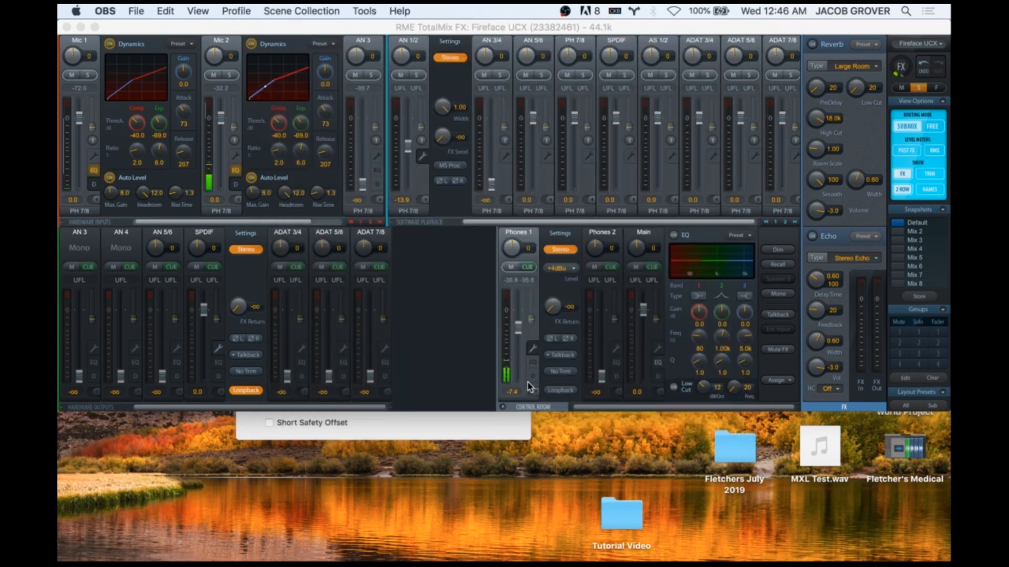
Step: Launch SoundSwitch in Edit mode and add a new venue named Sharpys
{"action": "mouse_move", "coordinate": [533, 558]}
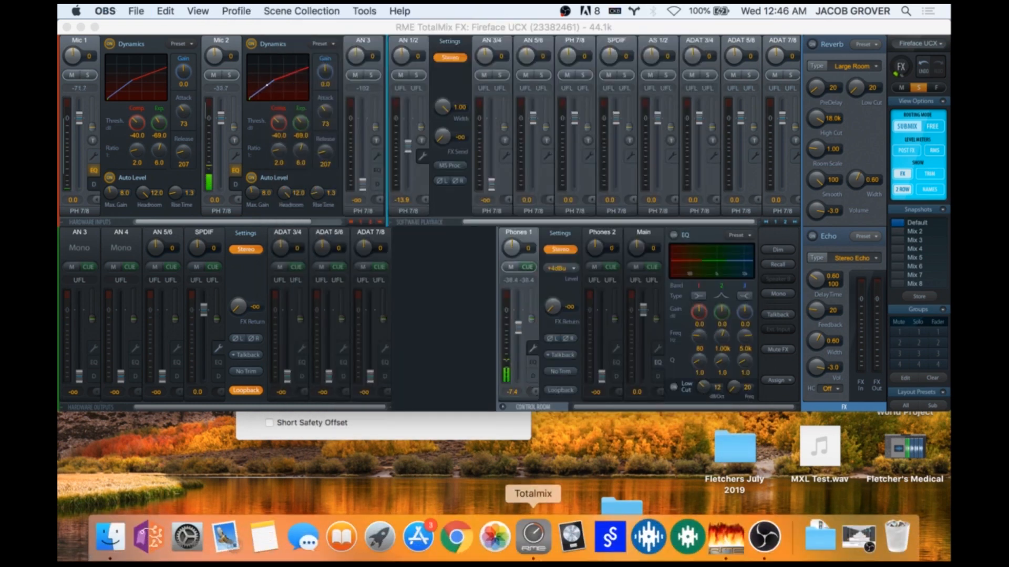
{"action": "left_click", "coordinate": [610, 551]}
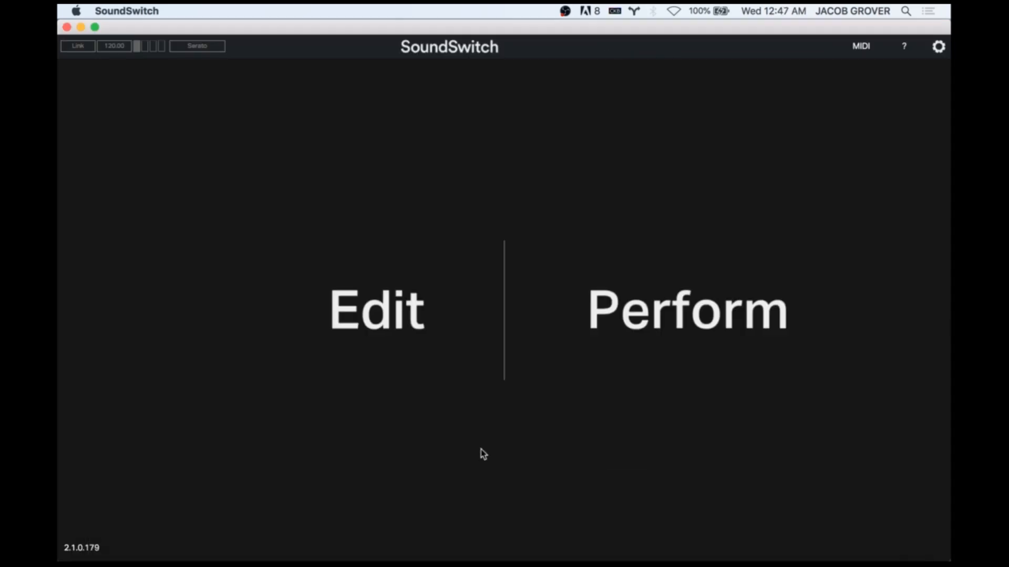
{"action": "left_click", "coordinate": [398, 311]}
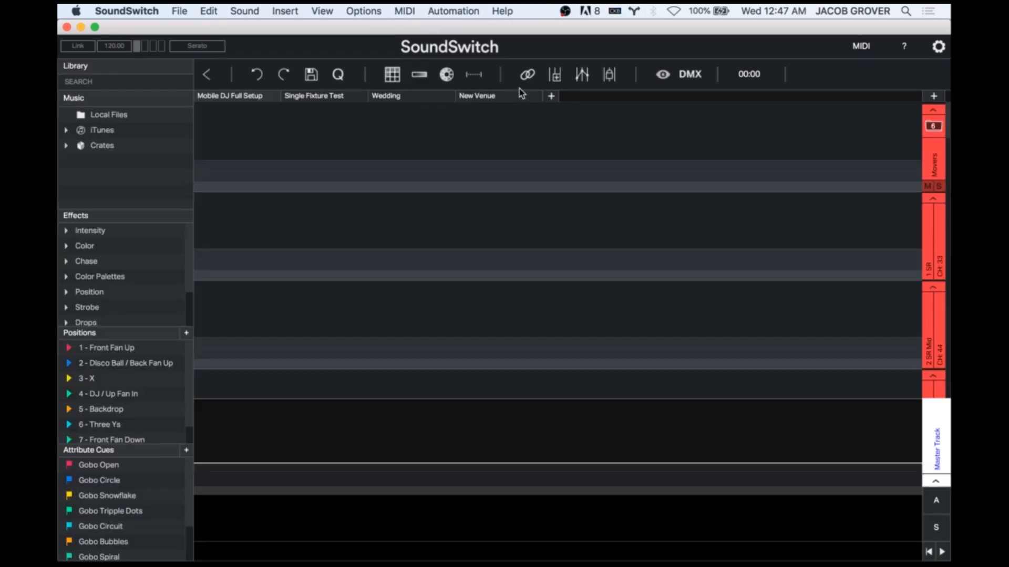
{"action": "left_click", "coordinate": [551, 97]}
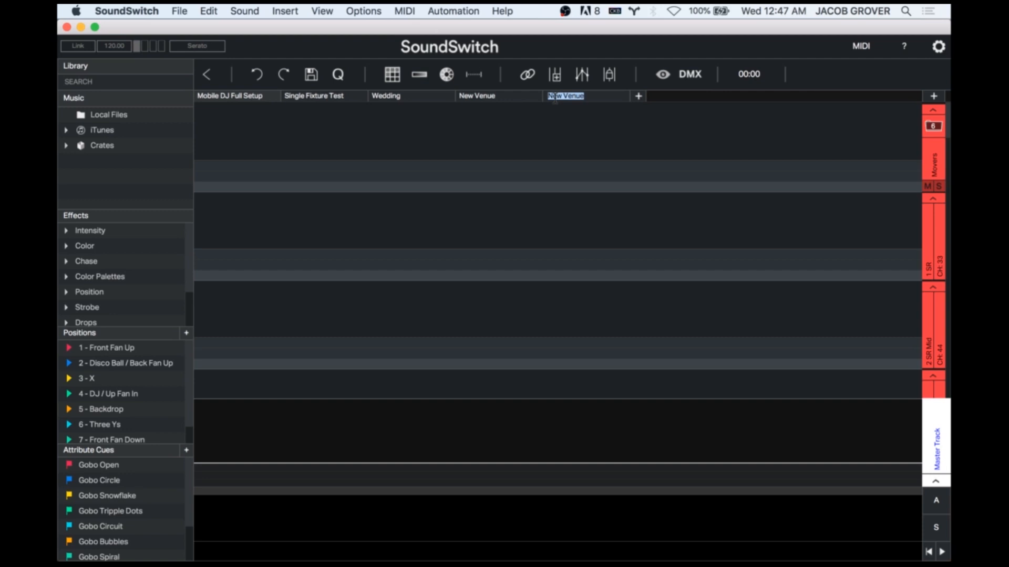
{"action": "type", "text": "Sharpys"}
{"action": "key", "text": "Return"}
{"action": "left_click", "coordinate": [556, 99]}
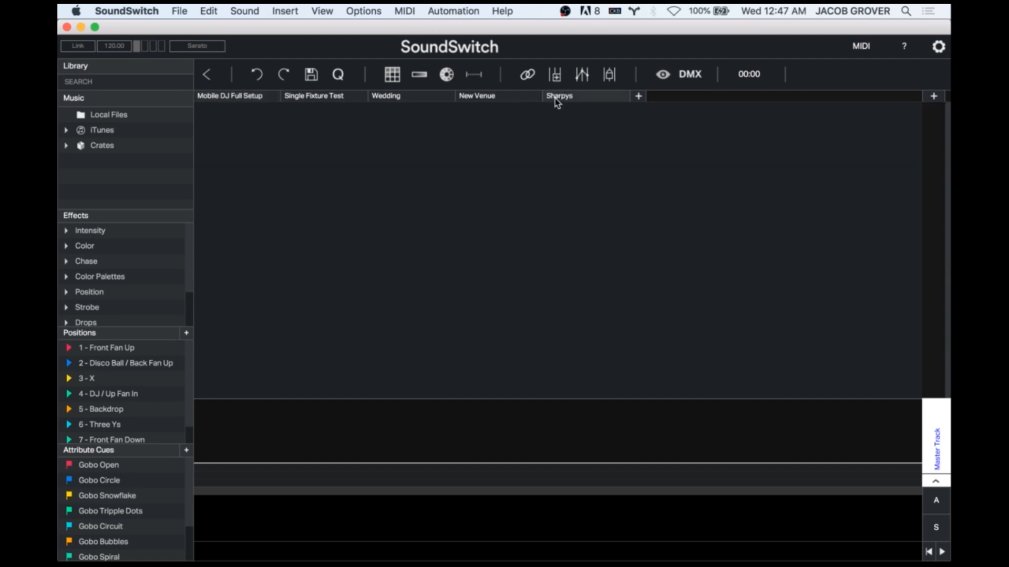
Step: Find the Clay Paky Sharpy (C61375) in the fixture library and select its 20-channel Mode 2 profile
{"action": "left_click", "coordinate": [931, 97]}
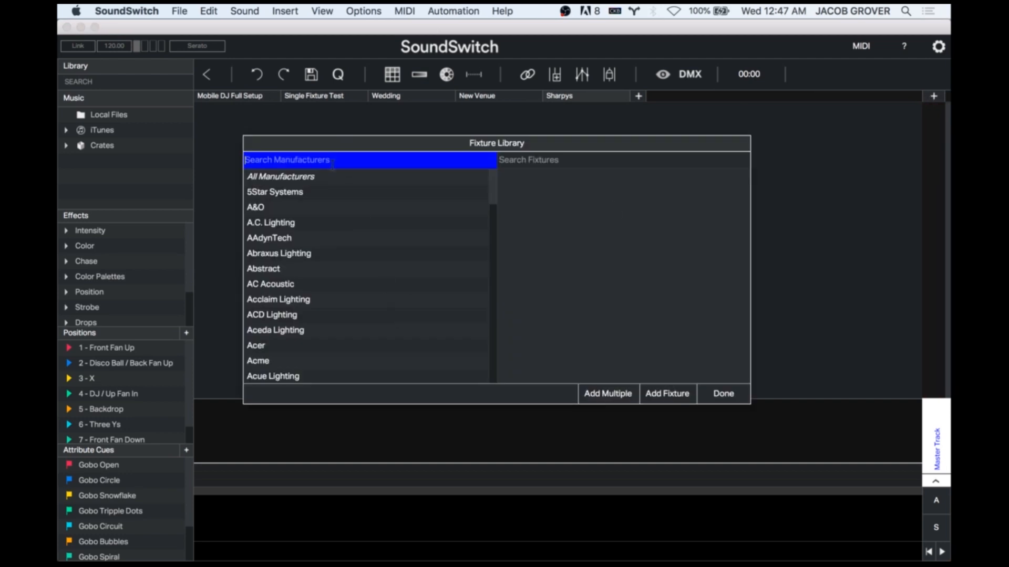
{"action": "type", "text": "Clay"}
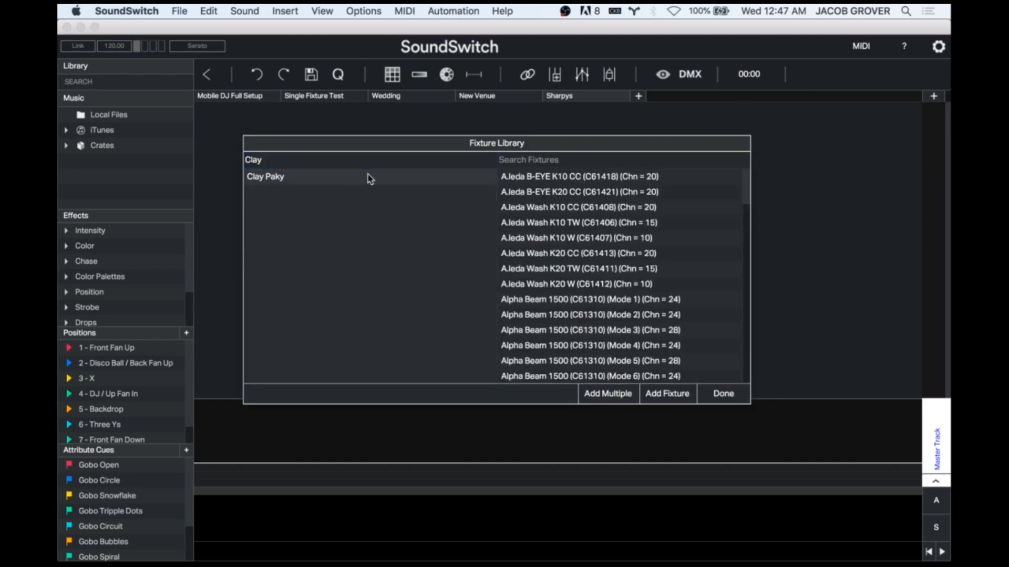
{"action": "left_click", "coordinate": [540, 160]}
{"action": "type", "text": "Sharpy"}
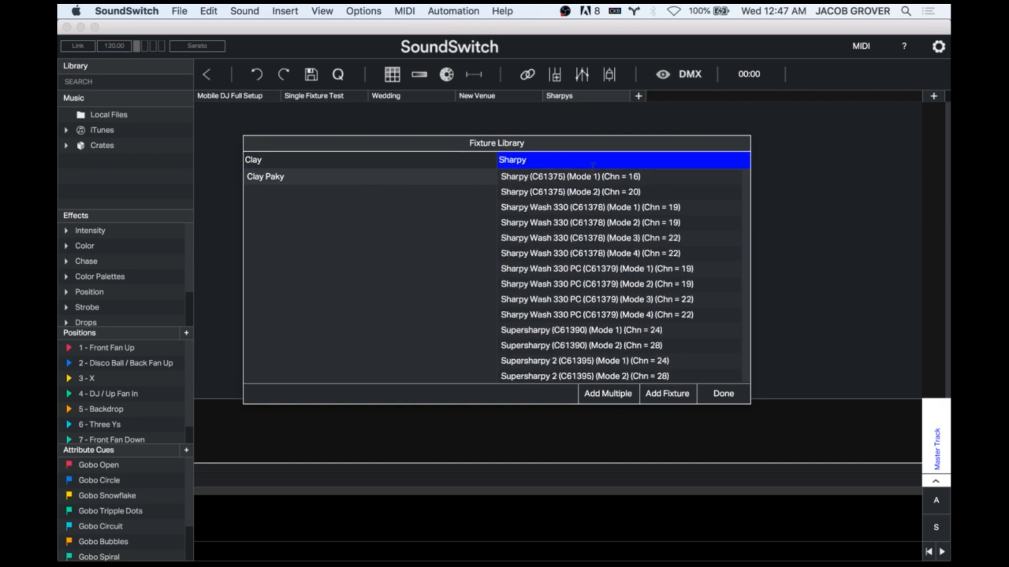
{"action": "left_click", "coordinate": [591, 192]}
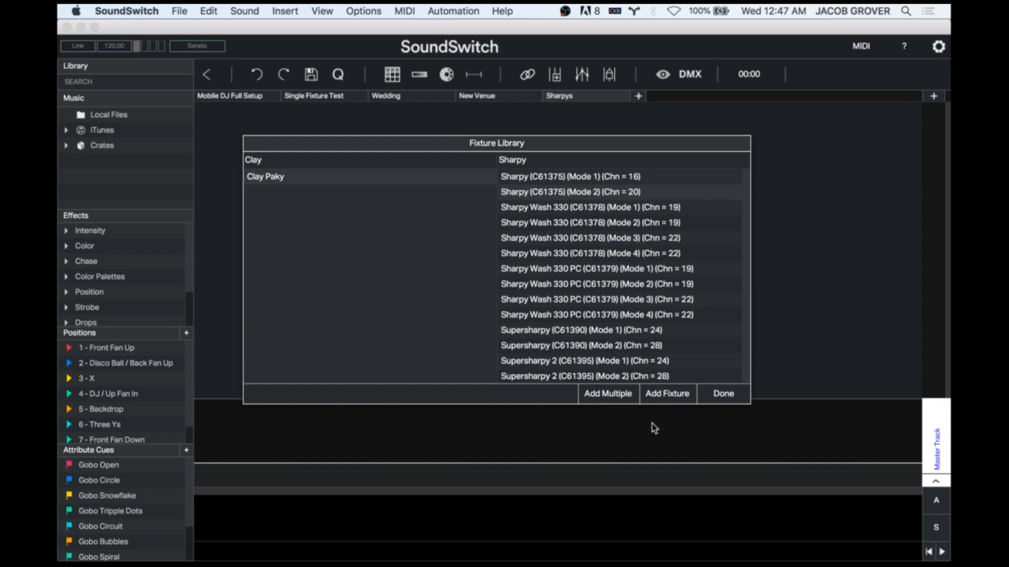
Step: Add 20 of the selected Sharpy fixtures in a new group with automatically assigned DMX addresses, and close the fixture library
{"action": "left_click", "coordinate": [616, 395]}
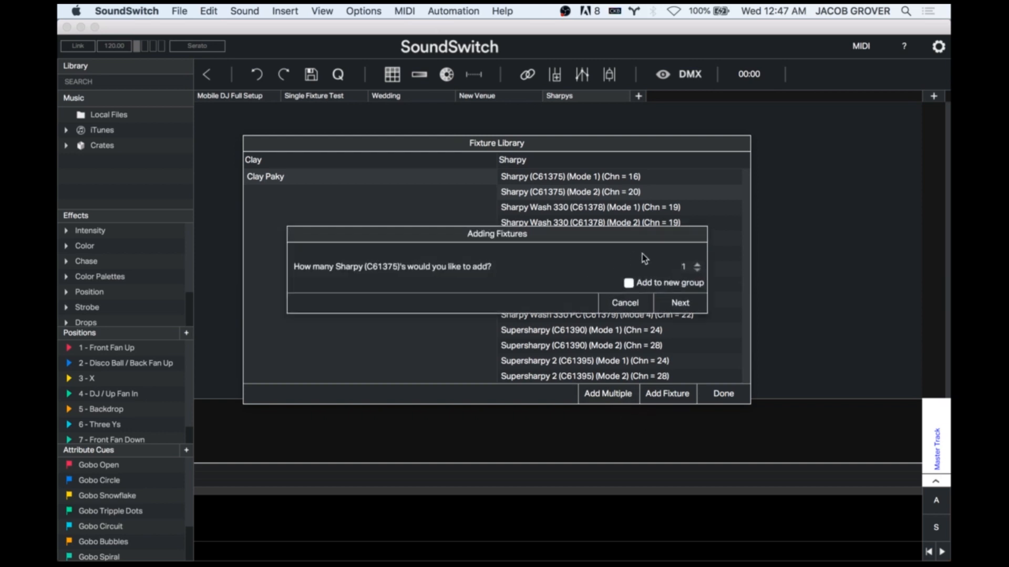
{"action": "double_click", "coordinate": [683, 267]}
{"action": "type", "text": "20"}
{"action": "left_click", "coordinate": [628, 283]}
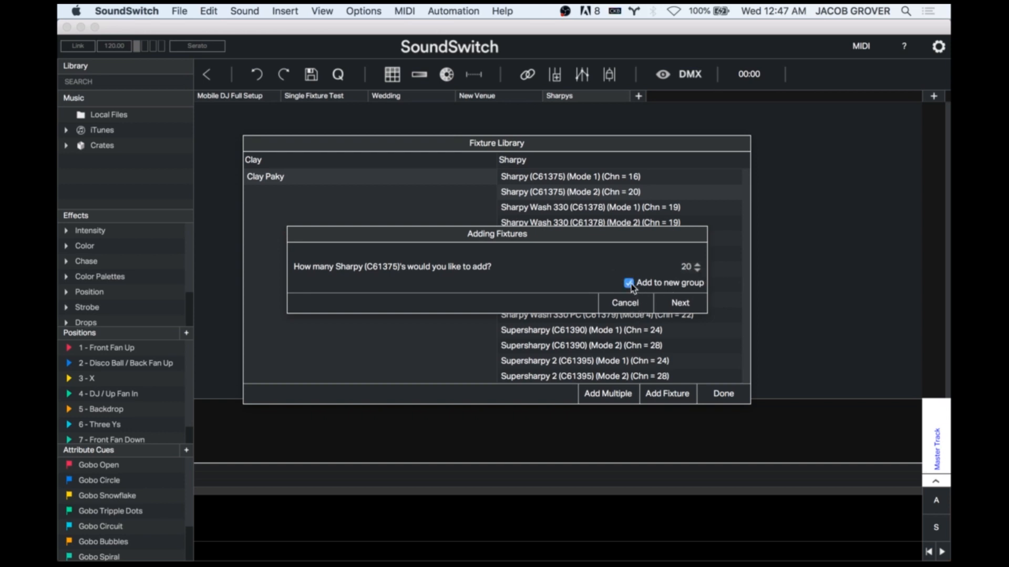
{"action": "left_click", "coordinate": [681, 305]}
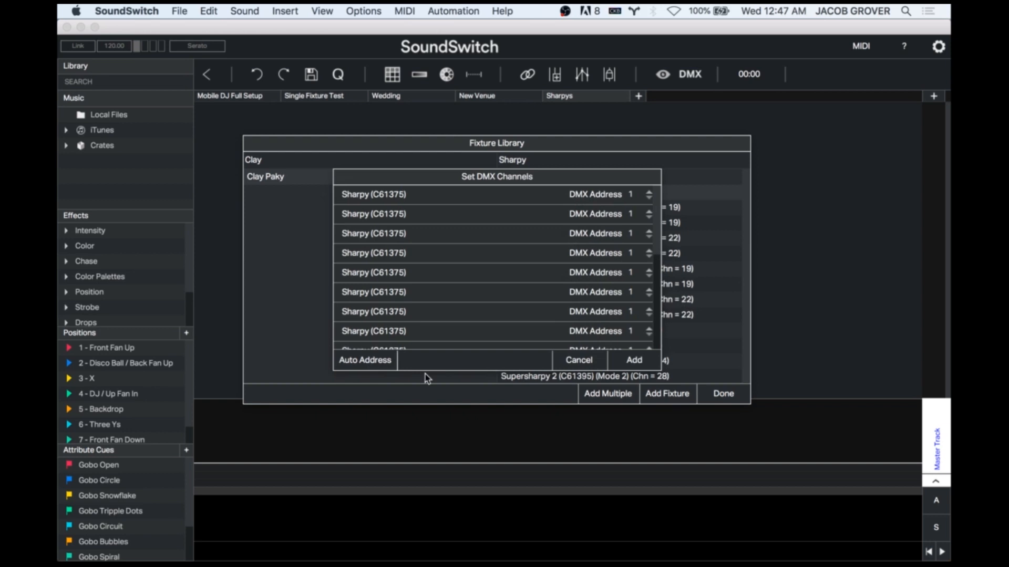
{"action": "left_click", "coordinate": [363, 361]}
{"action": "left_click", "coordinate": [634, 360]}
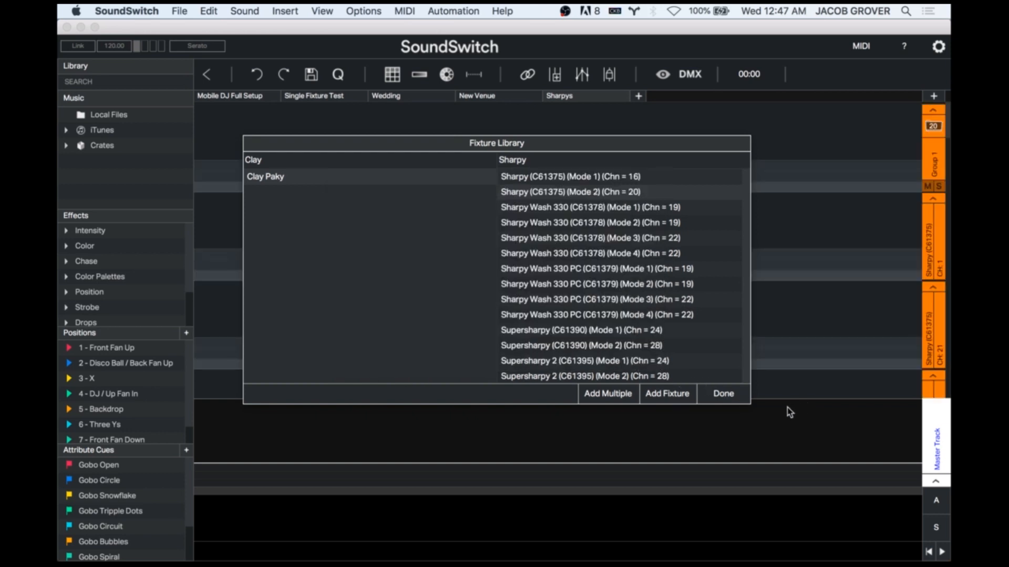
{"action": "left_click", "coordinate": [725, 395]}
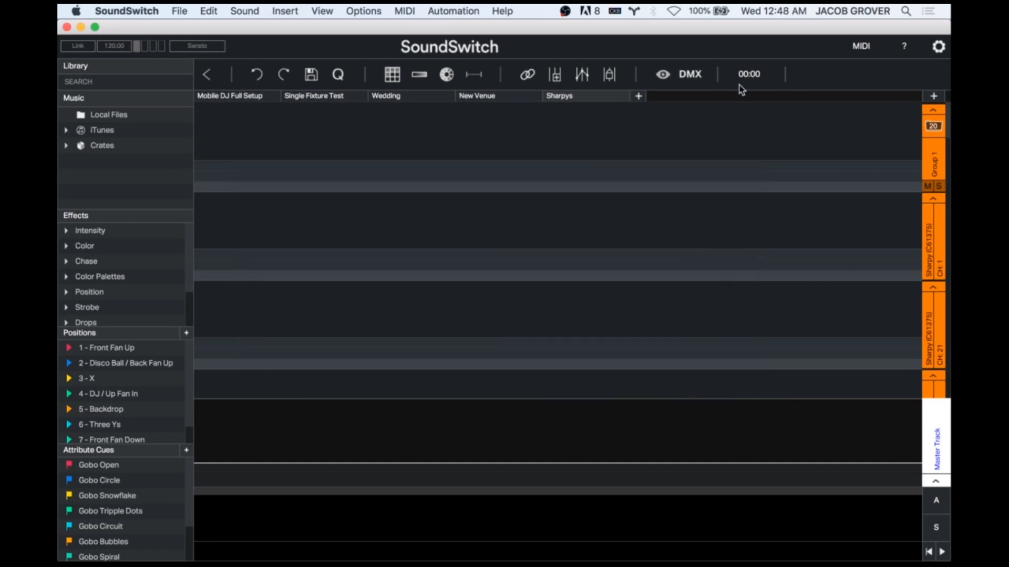
Step: Enable Art-Net in the SoundSwitch preferences and check the hardware list for the Art-Net interface
{"action": "left_click", "coordinate": [939, 47]}
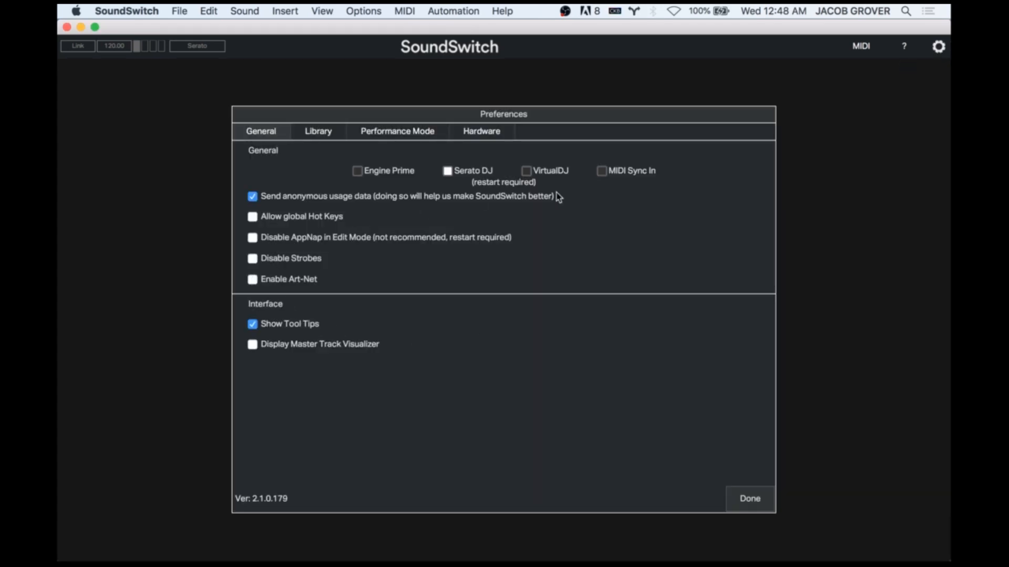
{"action": "left_click", "coordinate": [481, 132]}
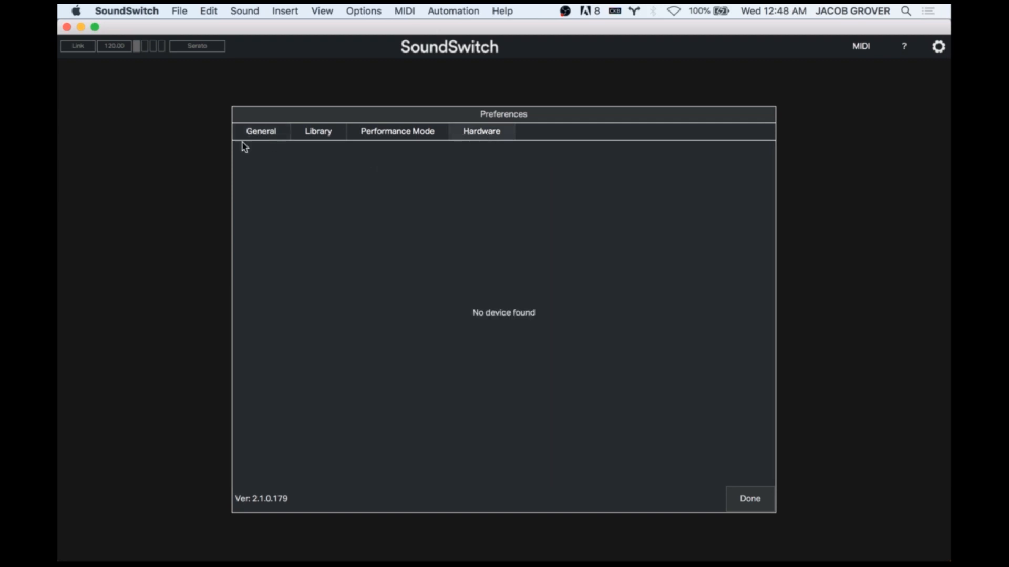
{"action": "left_click", "coordinate": [269, 134]}
{"action": "left_click", "coordinate": [253, 281]}
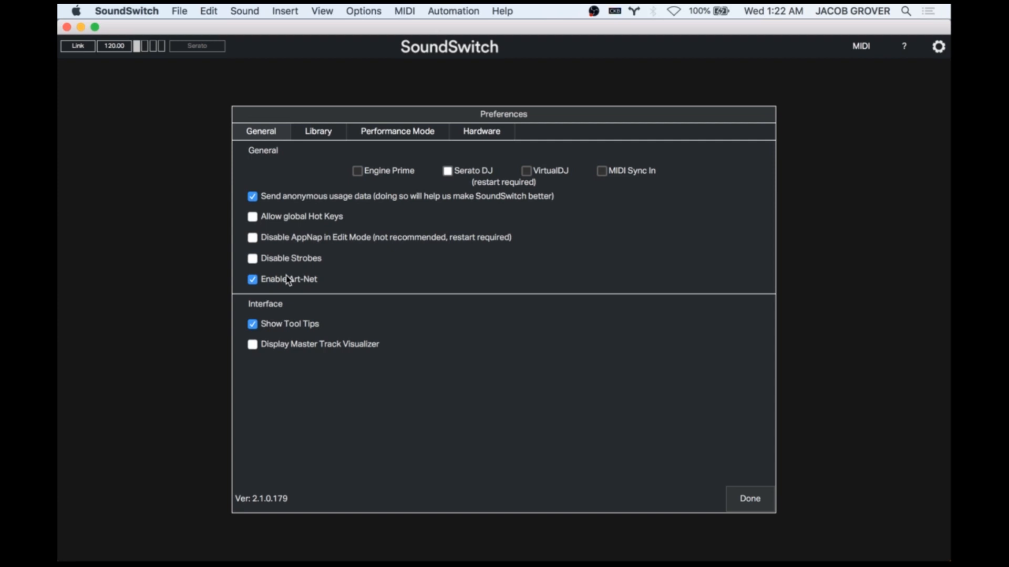
{"action": "left_click", "coordinate": [495, 134]}
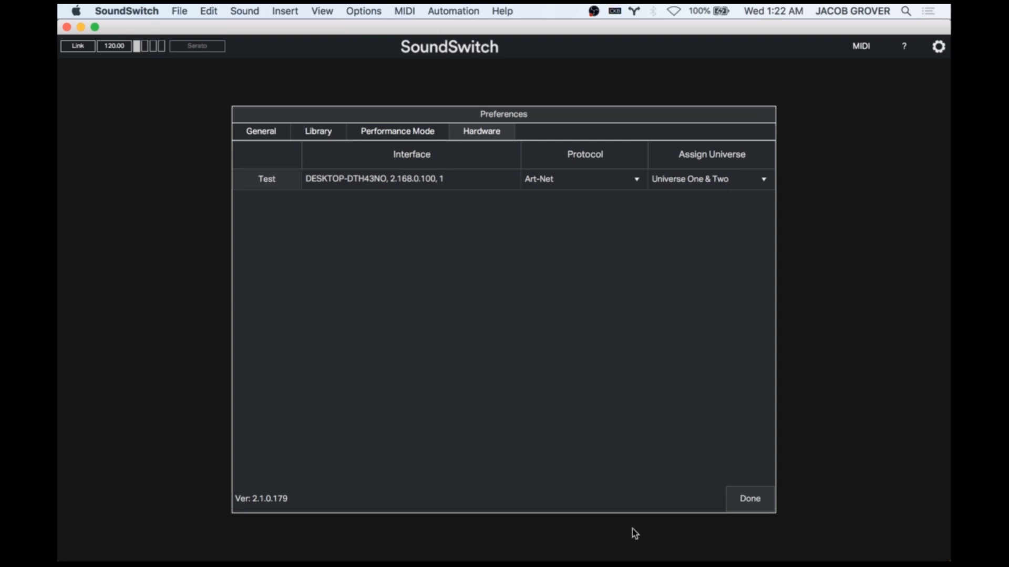
{"action": "left_click", "coordinate": [750, 499]}
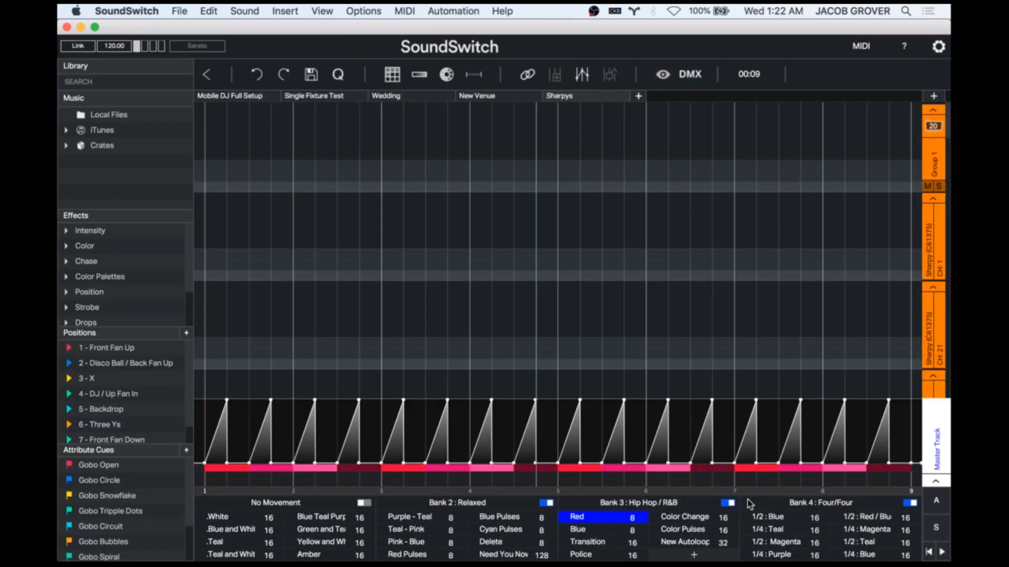
Step: Load the Blue autoloop from Bank 3: Hip Hop / R&B and pause its playback
{"action": "left_click", "coordinate": [585, 530]}
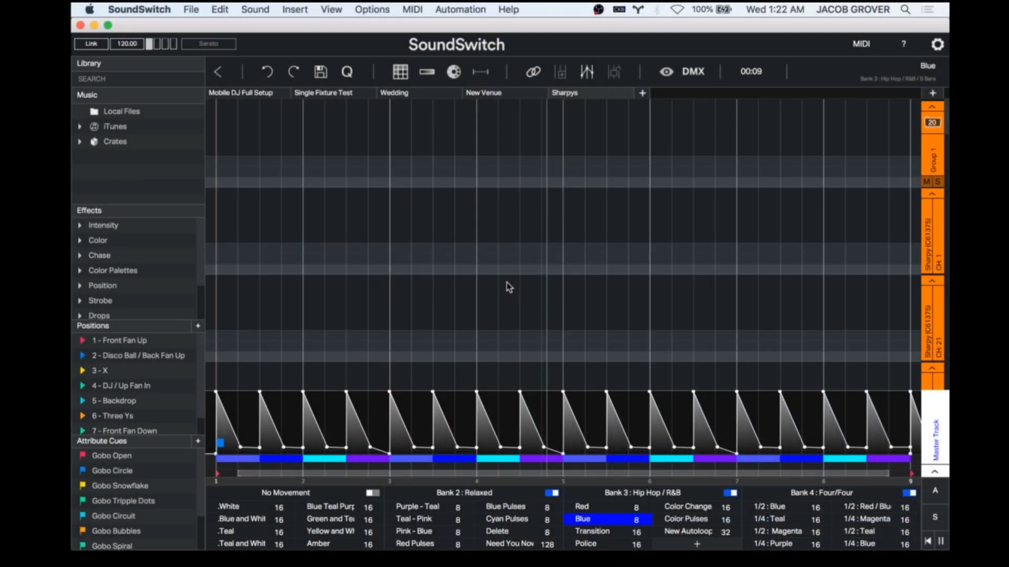
{"action": "key", "text": "space"}
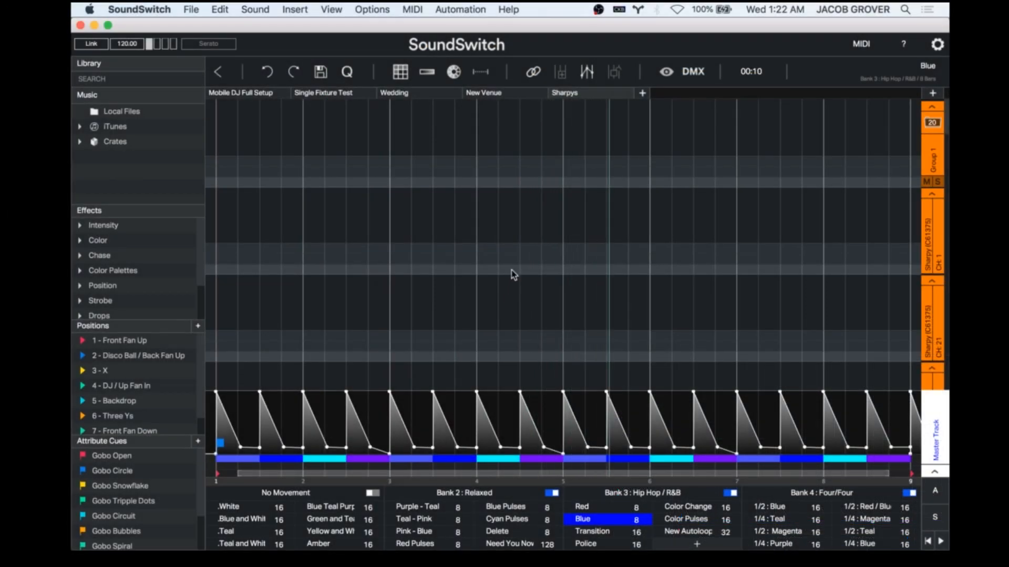
Step: Reopen the SoundSwitch preferences, switch to grandMA2 onPC and open its network protocols setup
{"action": "left_click", "coordinate": [938, 44]}
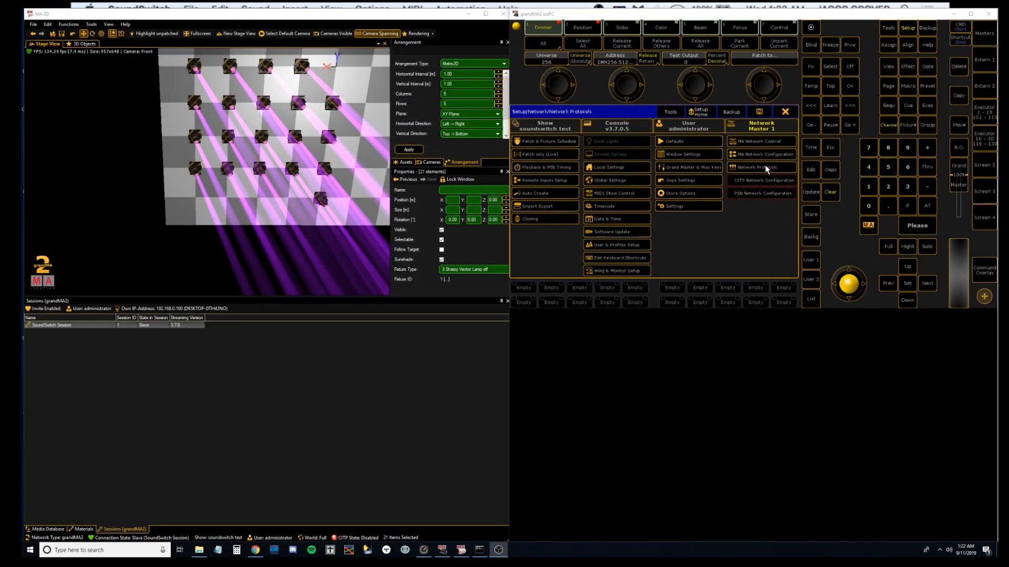
{"action": "left_click", "coordinate": [760, 167]}
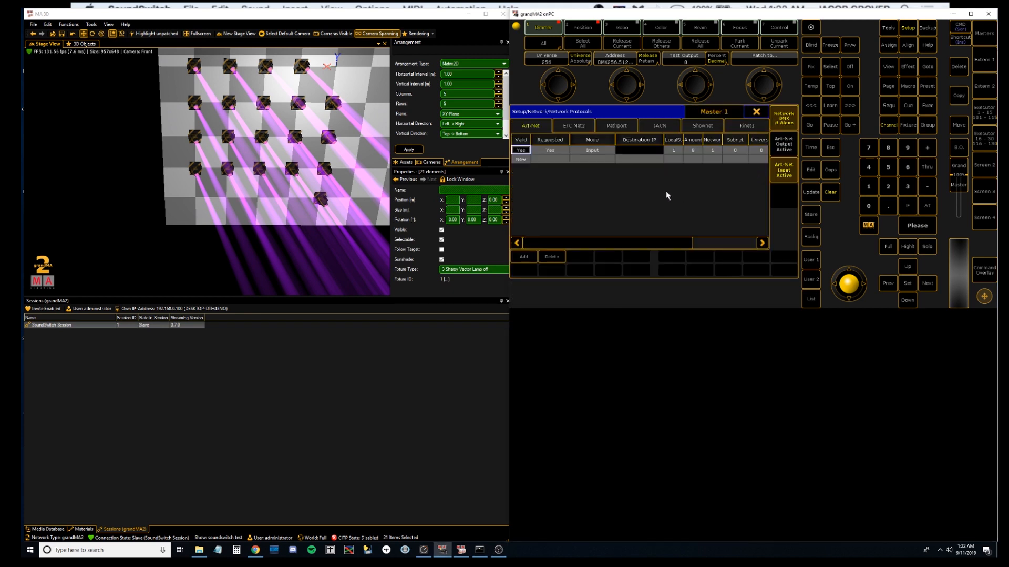